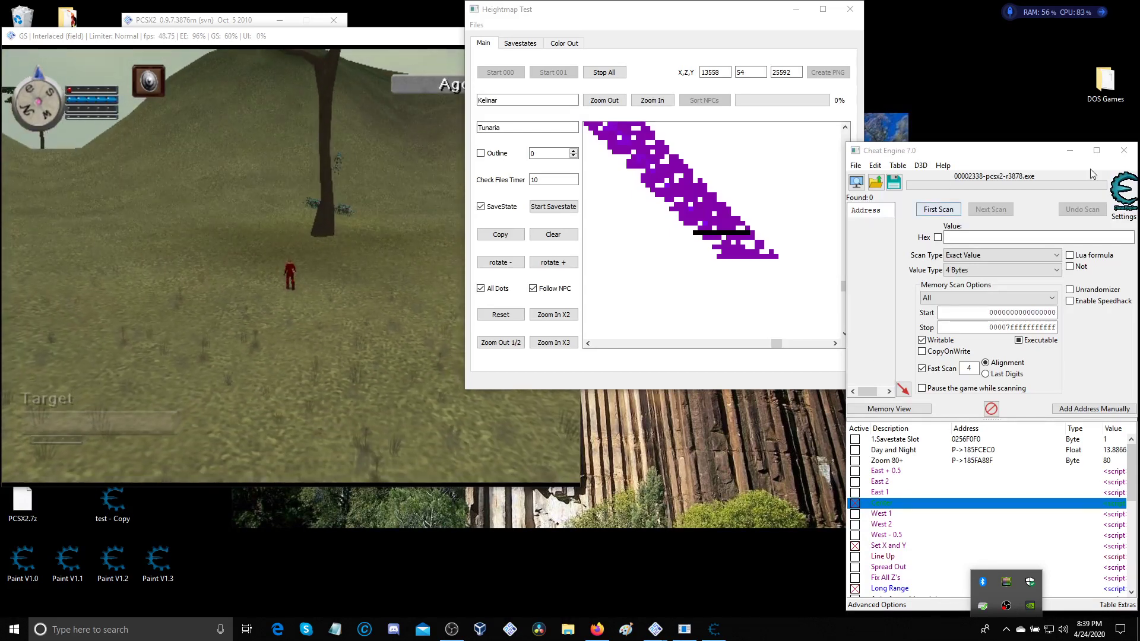
Close the current Cheat Engine session, open the Paint V1.1 table, dismiss its Lua script prompt and close the Box 1 window
left_click(1123, 150)
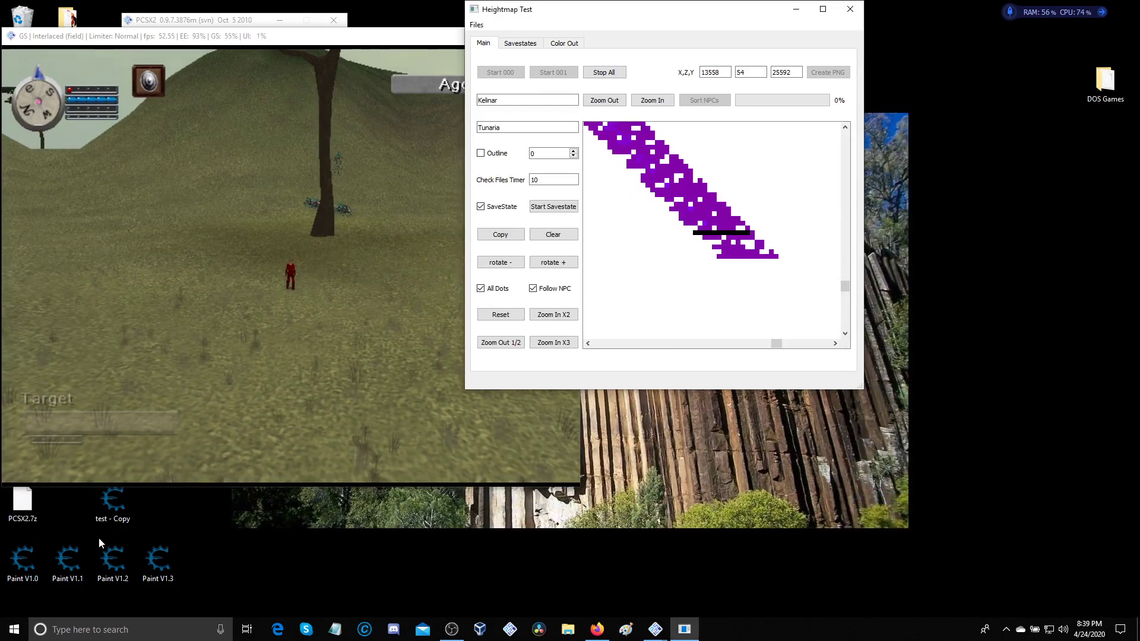
left_click(75, 552)
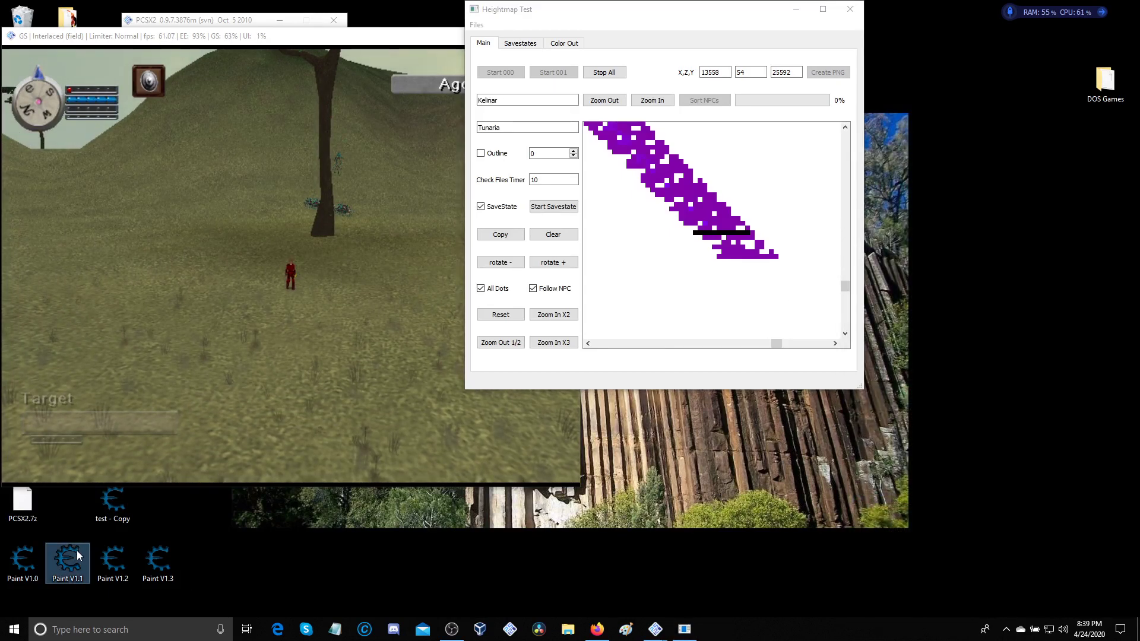
double_click(73, 557)
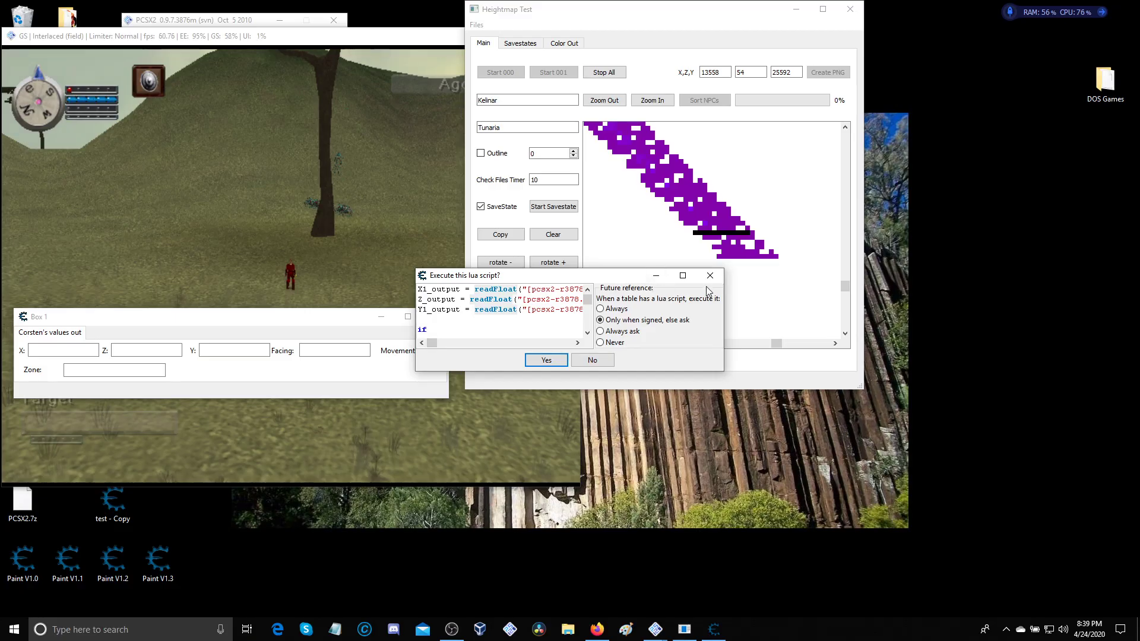
left_click(710, 276)
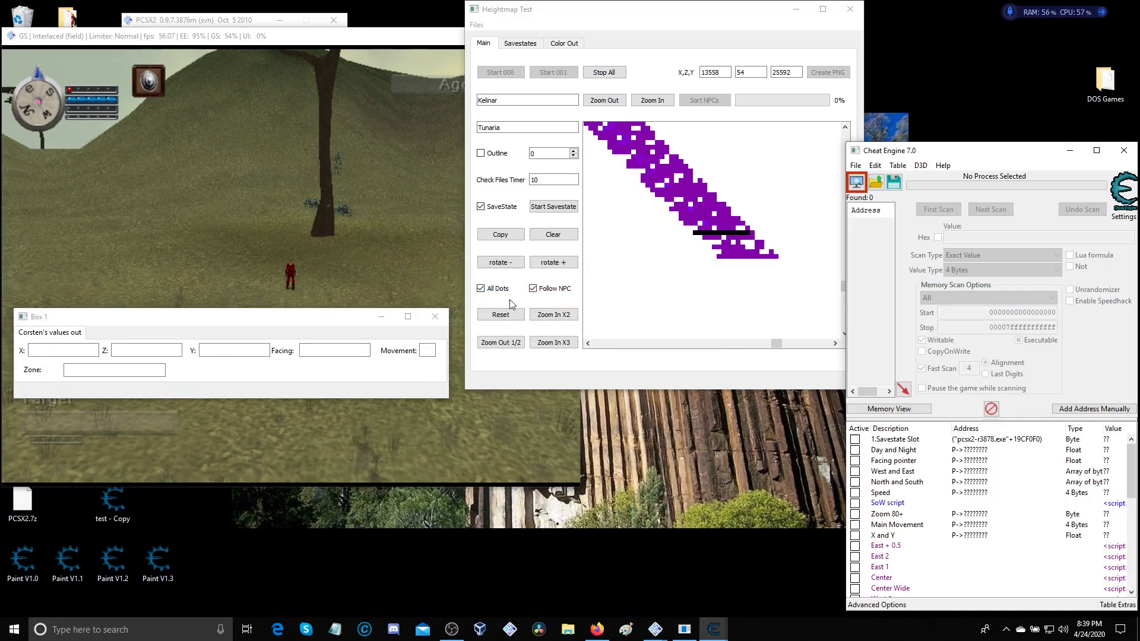
left_click(432, 311)
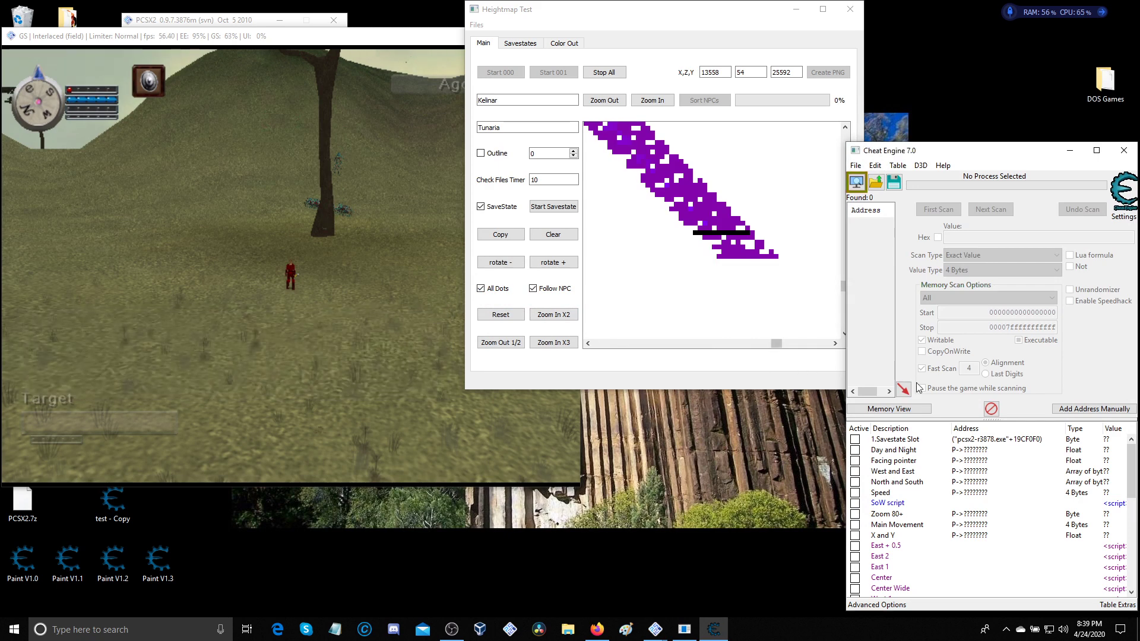
Try to activate the Center Wide and Long Range scripts in the address list
scroll(925, 515, "down", 4)
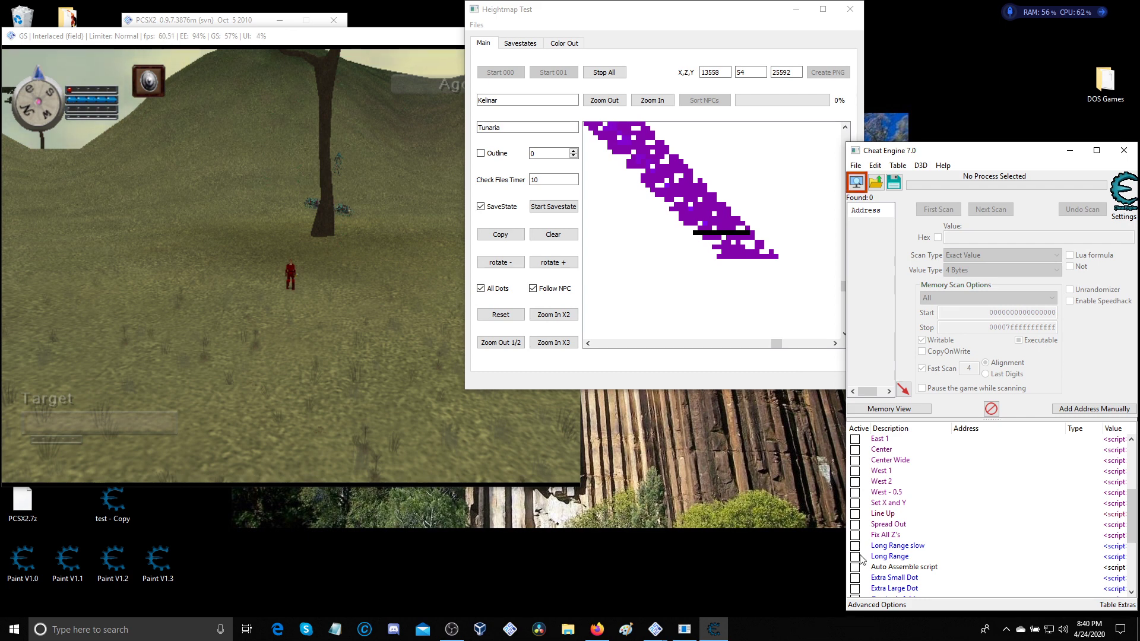
left_click(857, 462)
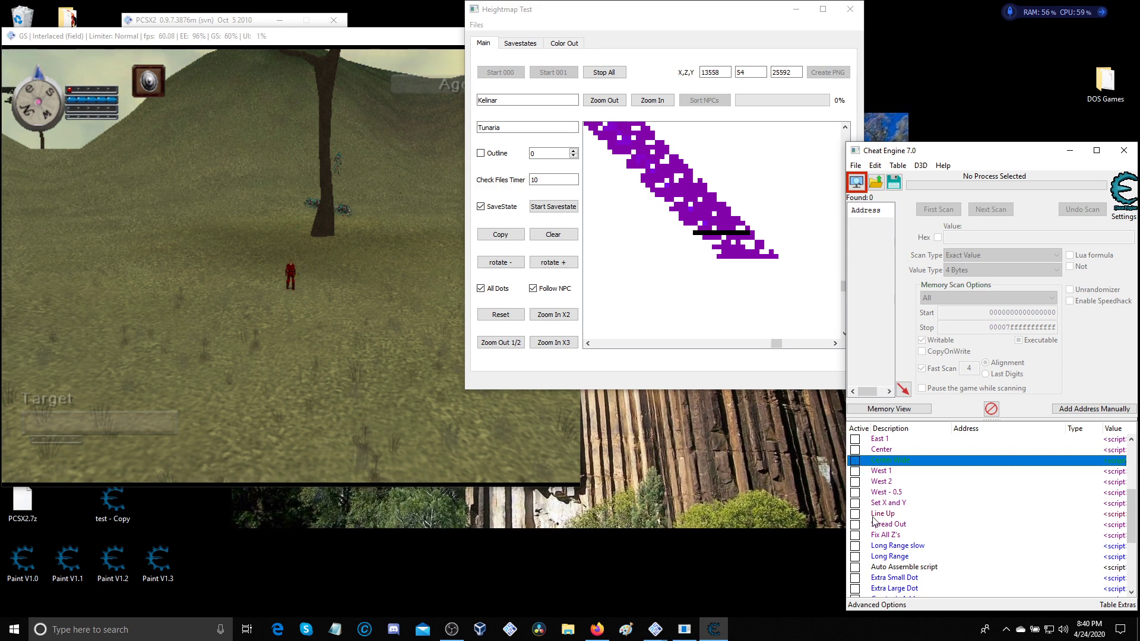
left_click(857, 557)
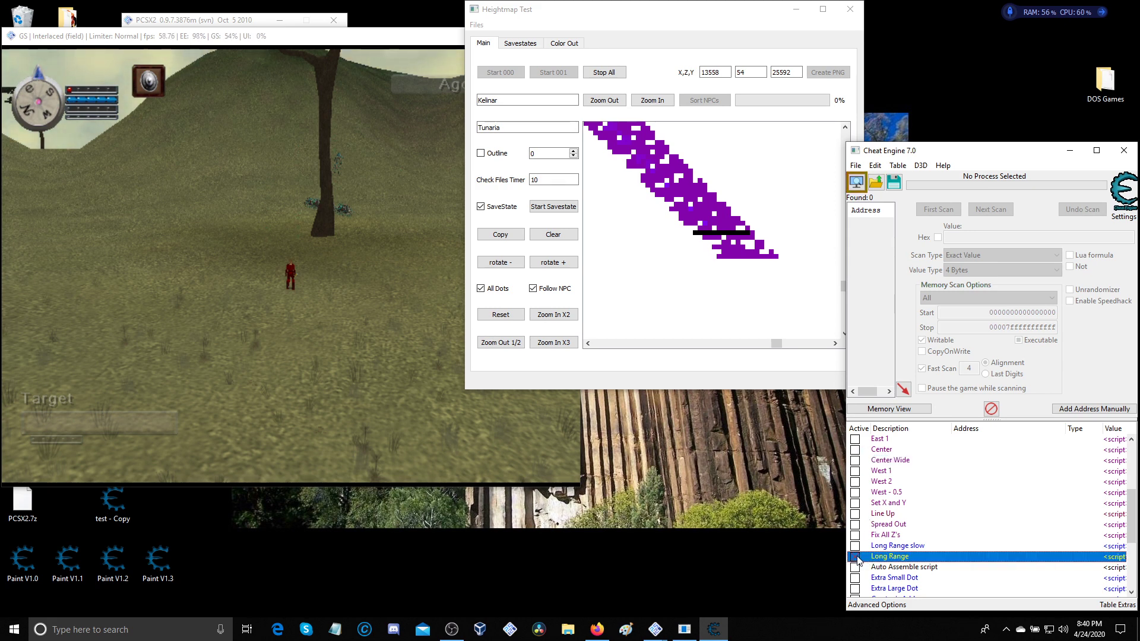
left_click(855, 558)
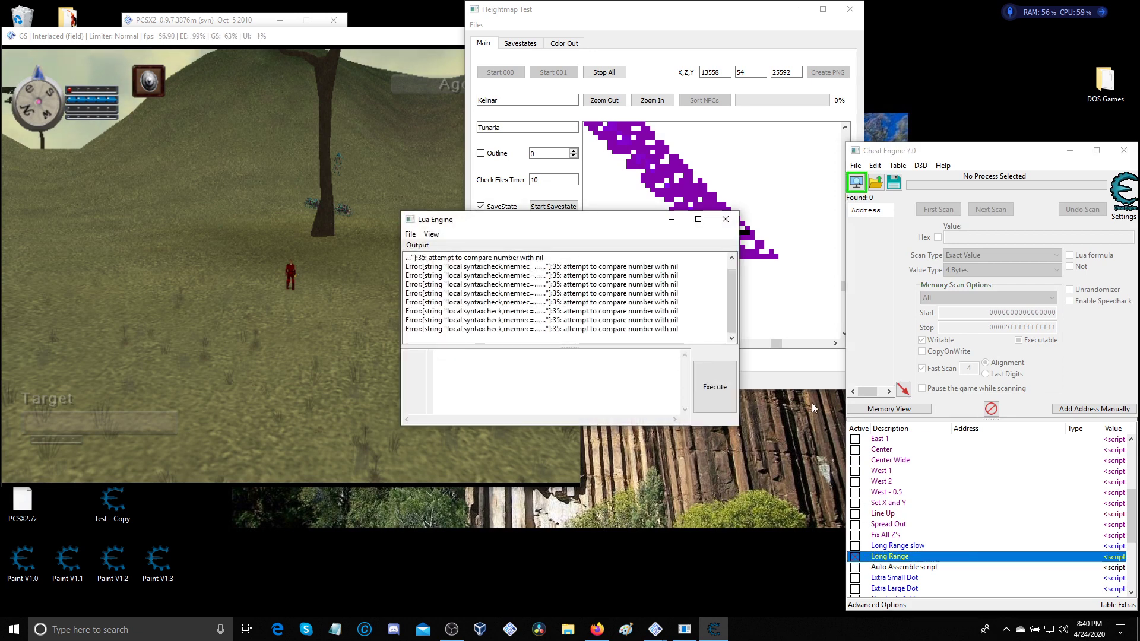
left_click(724, 219)
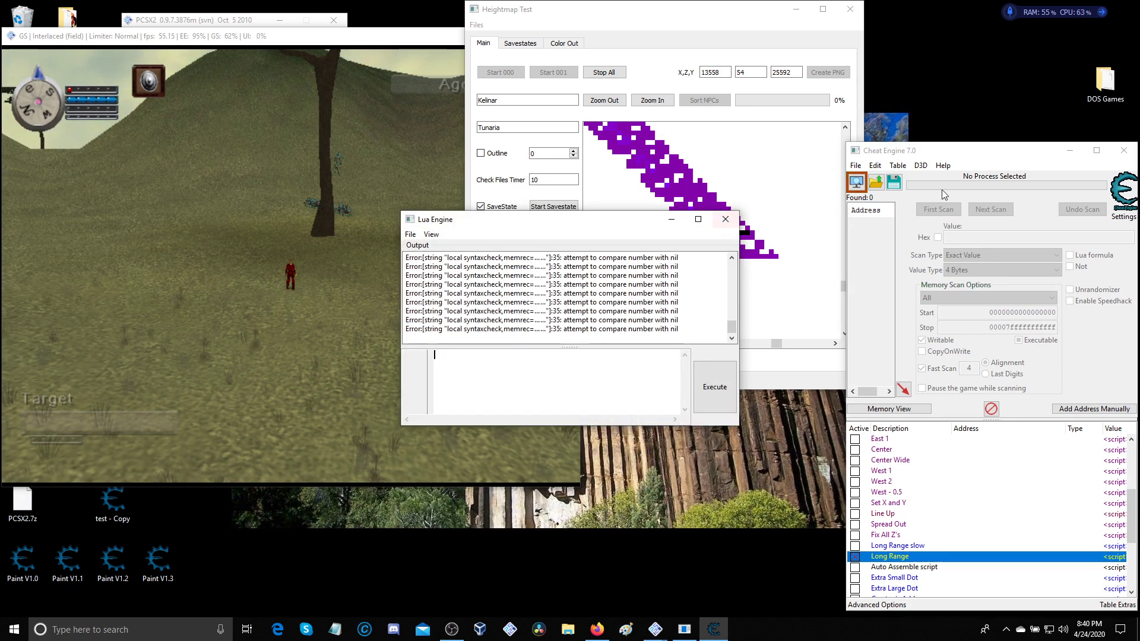
Restart Cheat Engine with the Paint V1.1 table, clearing the Lua script prompt and closing the Box 1 window
left_click(1123, 150)
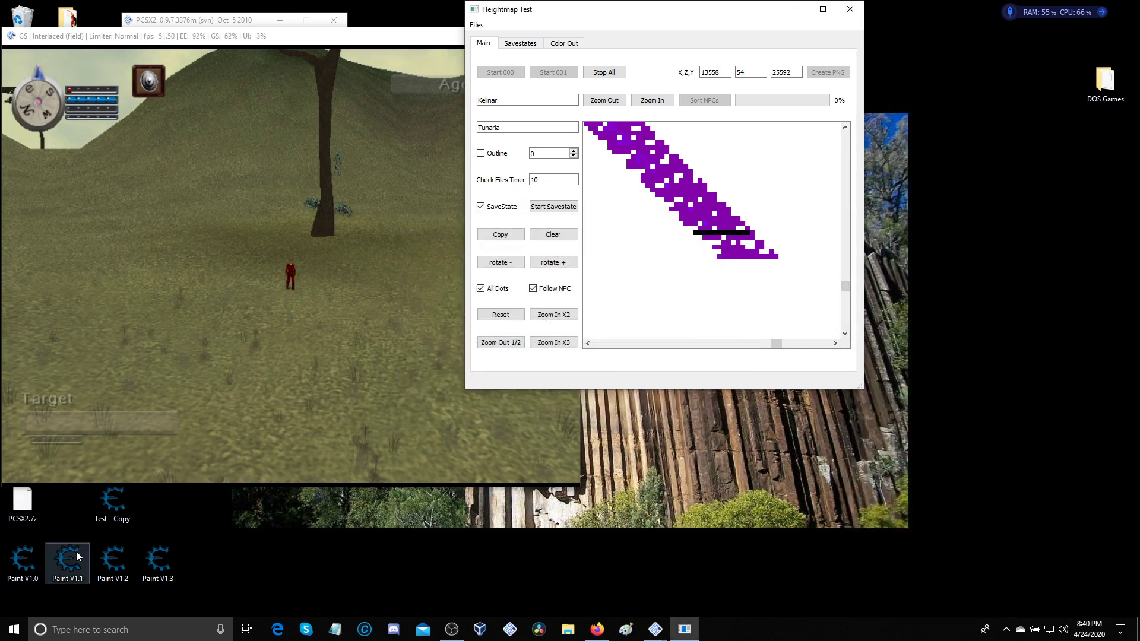
double_click(76, 556)
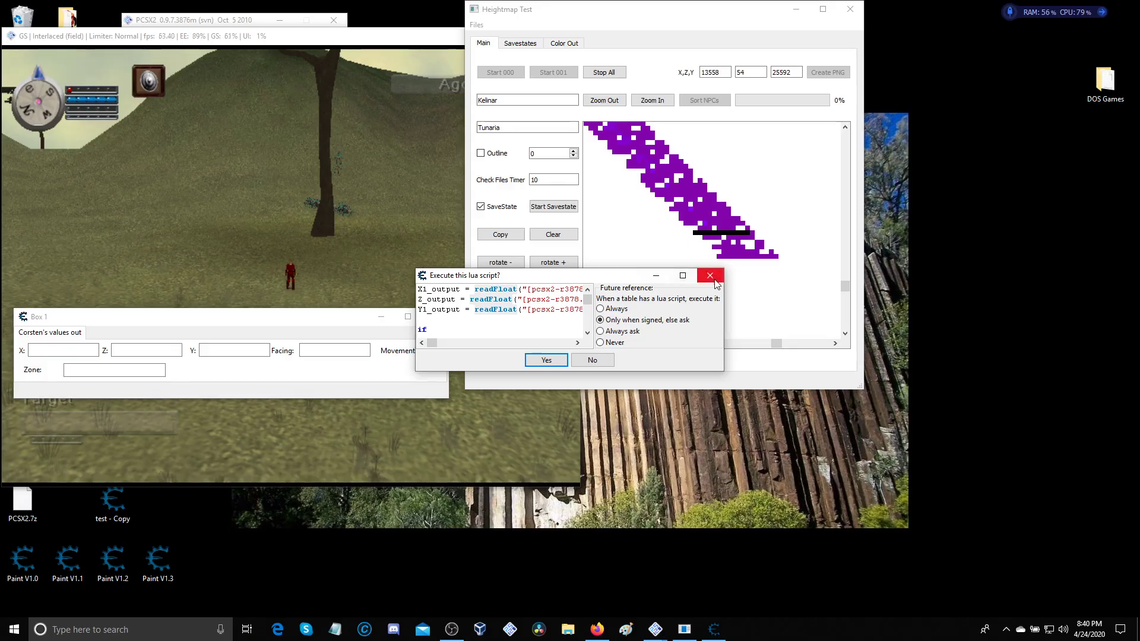
key("Return")
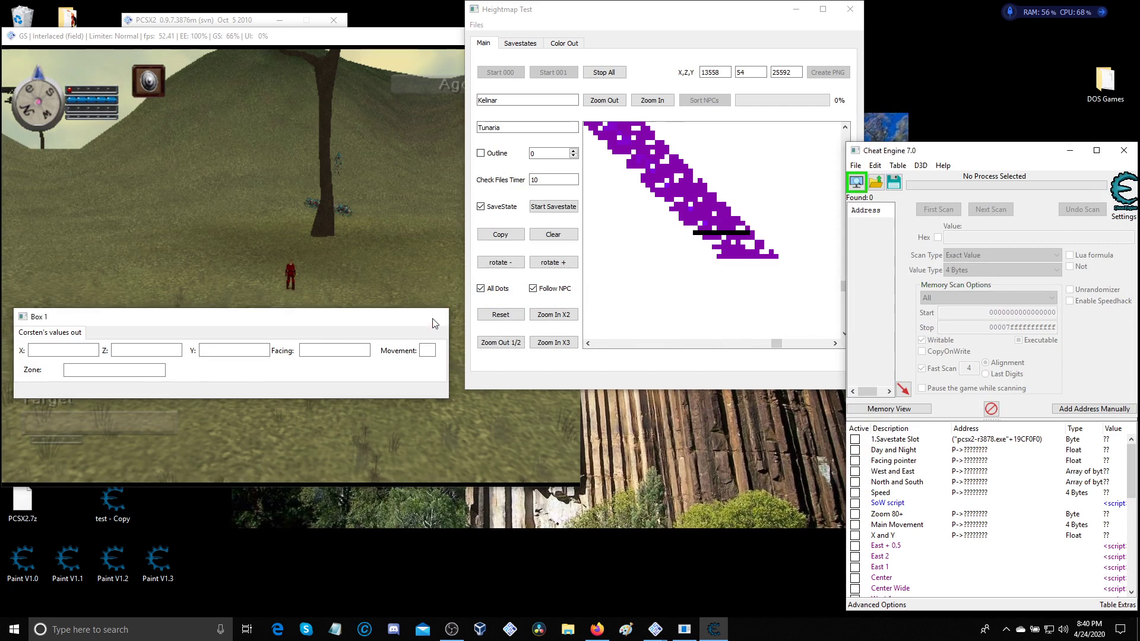
left_click(434, 316)
Attach Cheat Engine to the PCSX2 0.9.7.3876m process, keeping the current address list
left_click(864, 184)
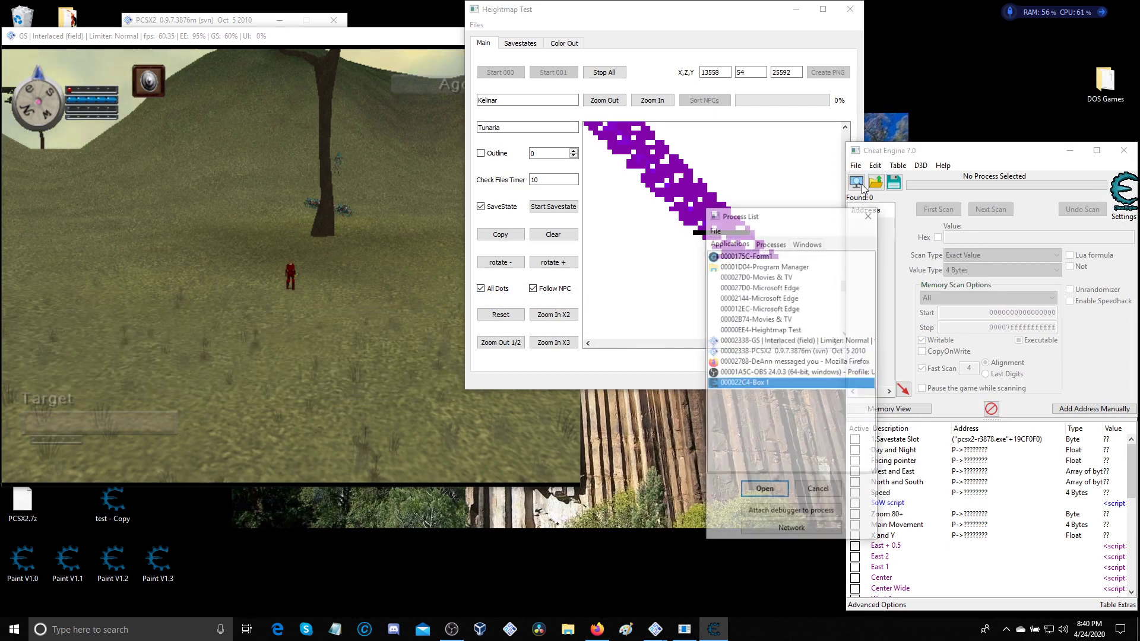
left_click(752, 351)
left_click(763, 493)
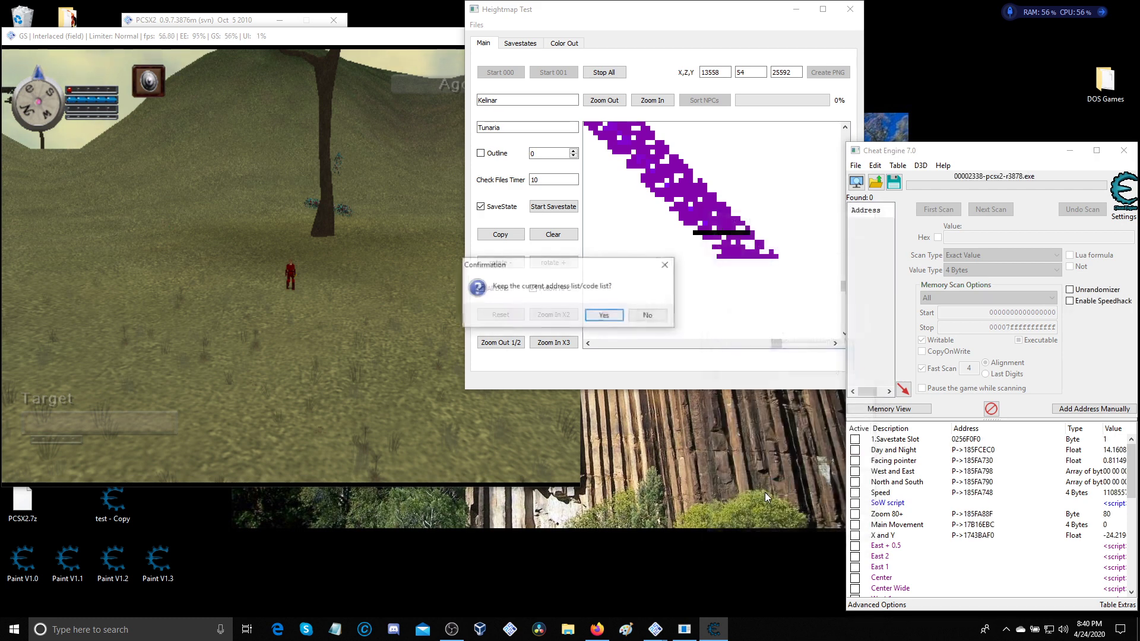
left_click(609, 319)
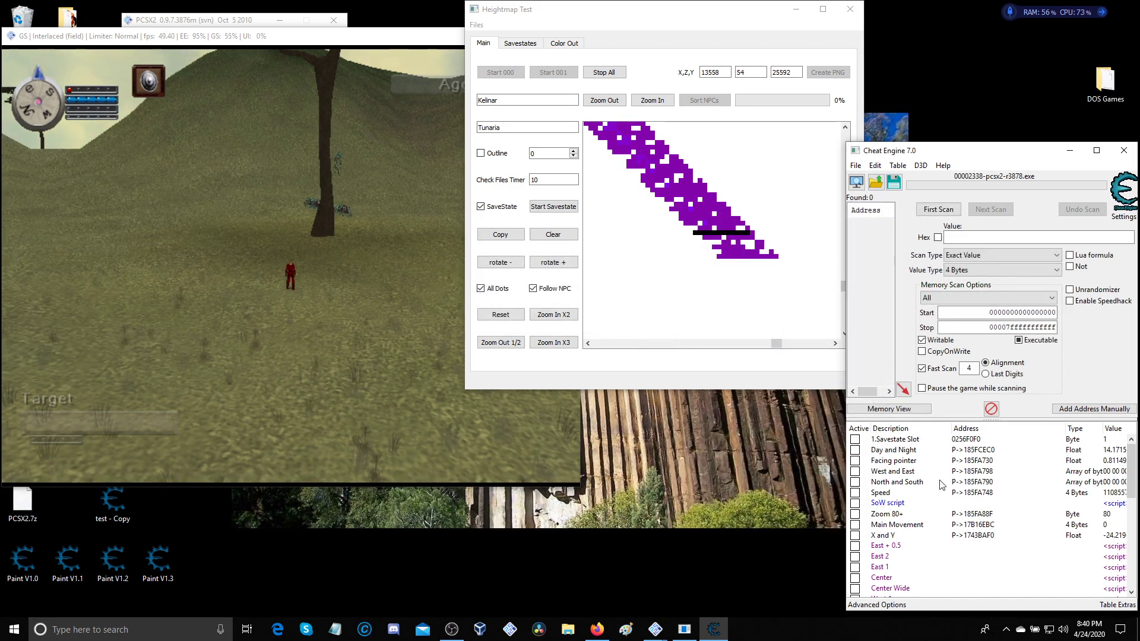
Activate the Long Range, Center Wide and Set X and Y scripts
scroll(881, 549, "down", 3)
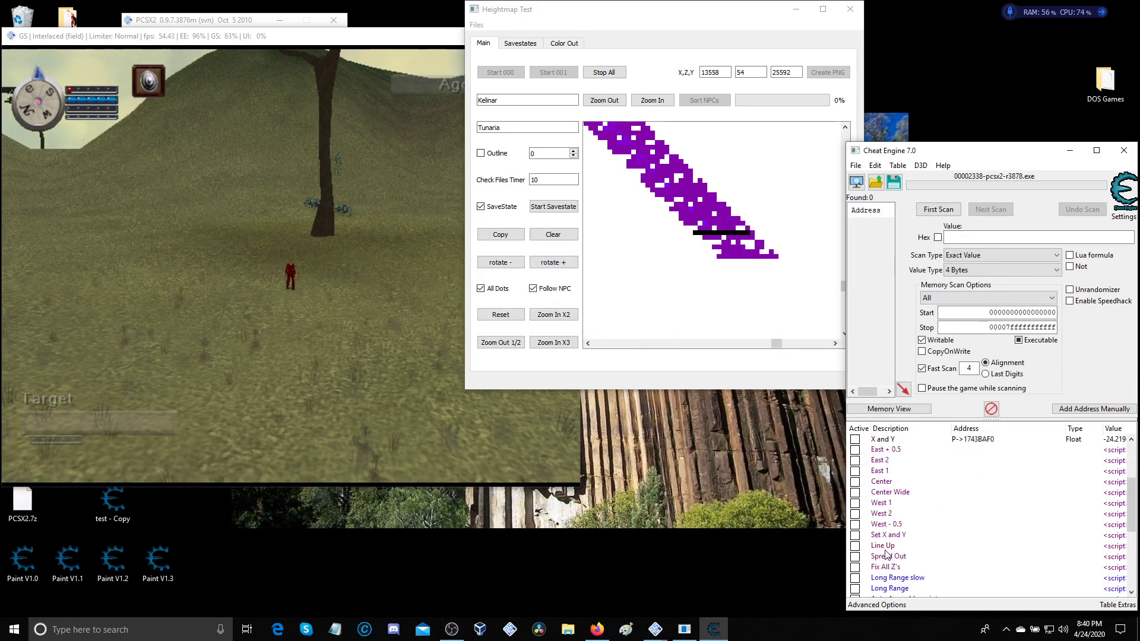
left_click(858, 589)
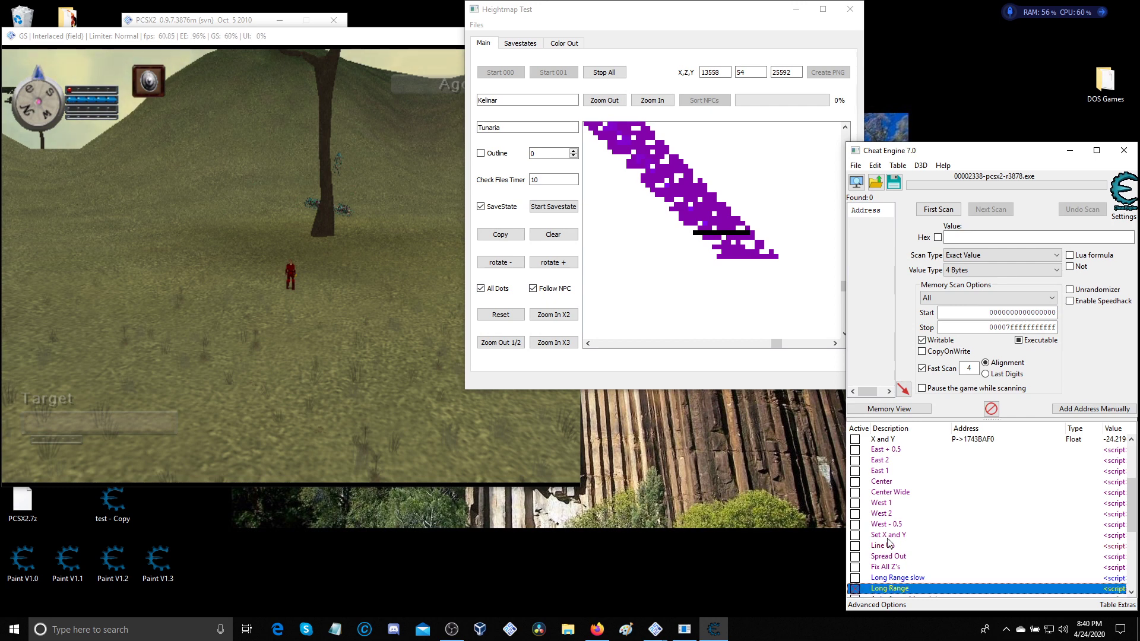
left_click(856, 493)
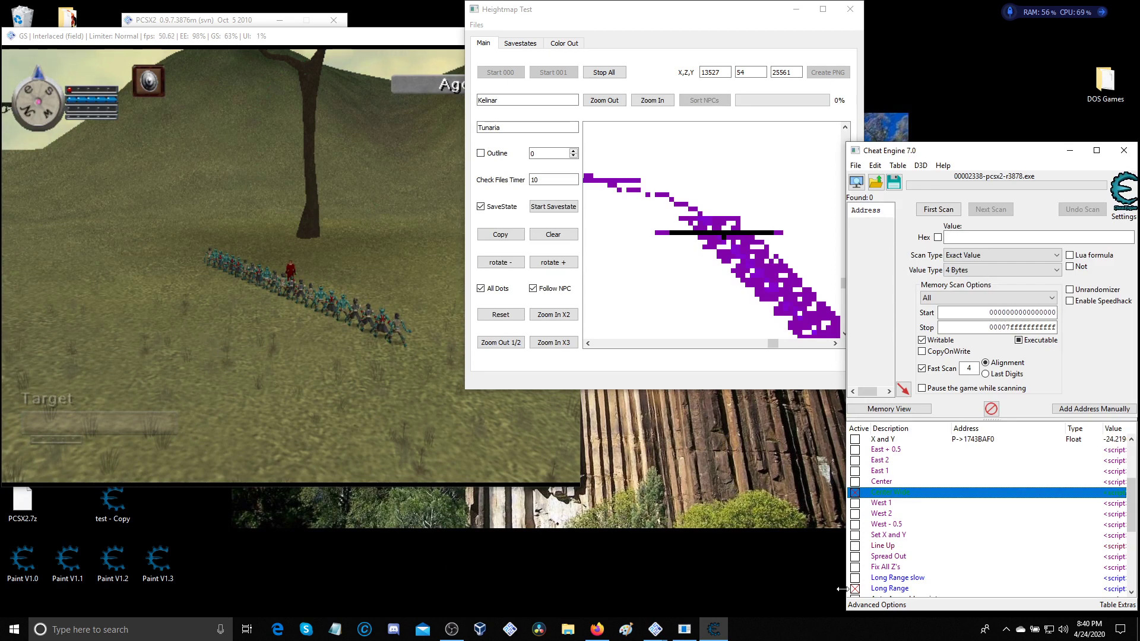
left_click(855, 536)
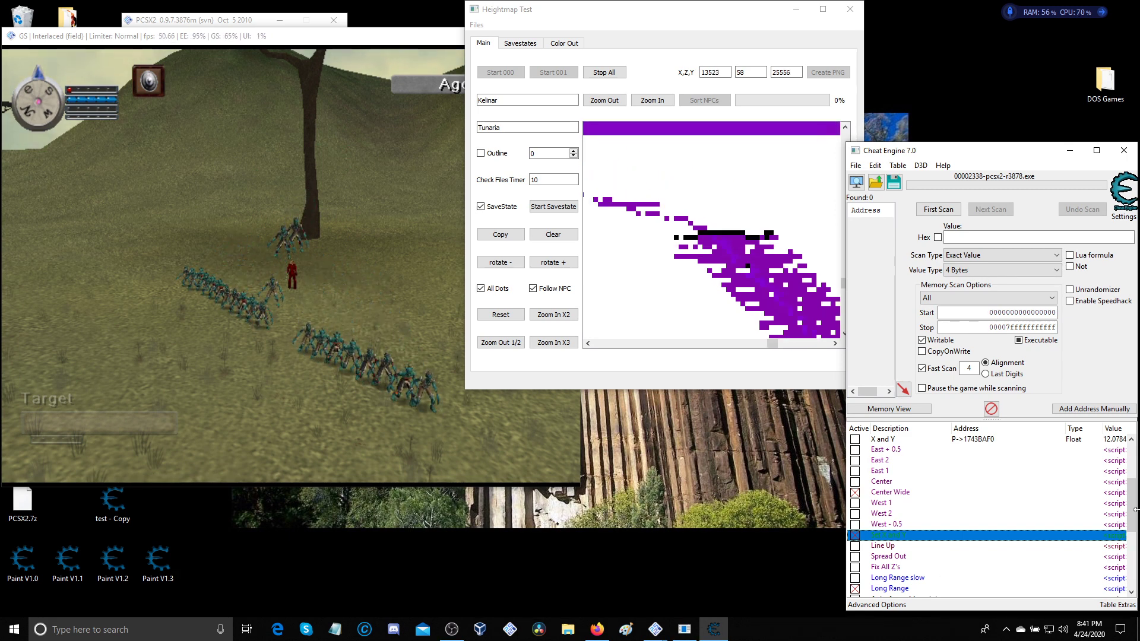
Reload the Cheat Engine paint table, clearing the Lua script prompt and closing the Box 1 window
left_click(1124, 150)
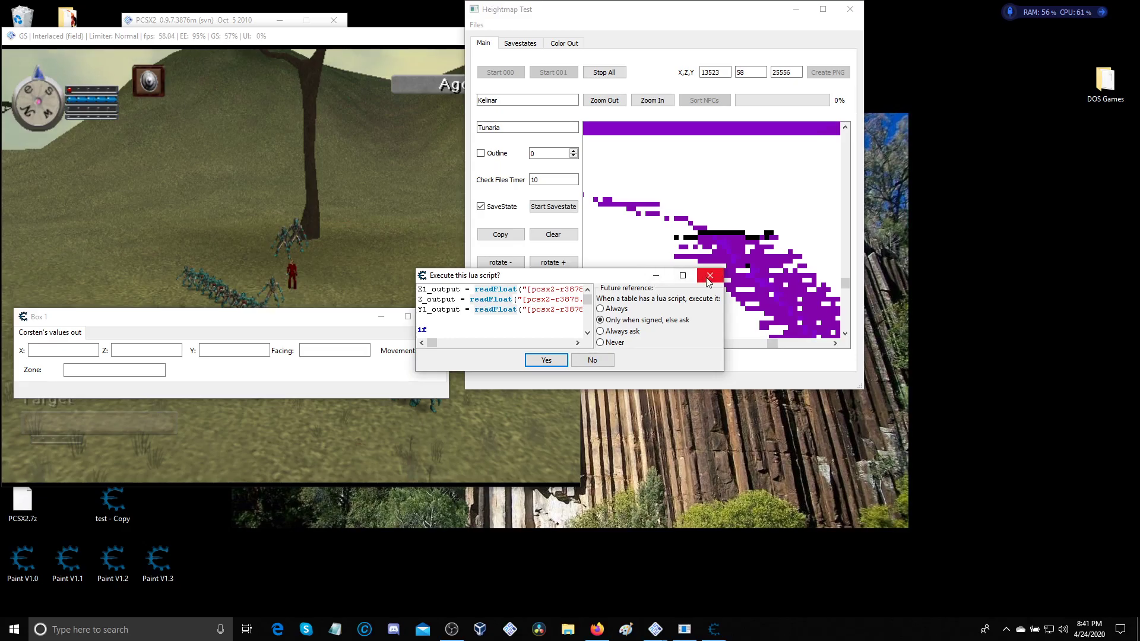
key("Return")
left_click(435, 316)
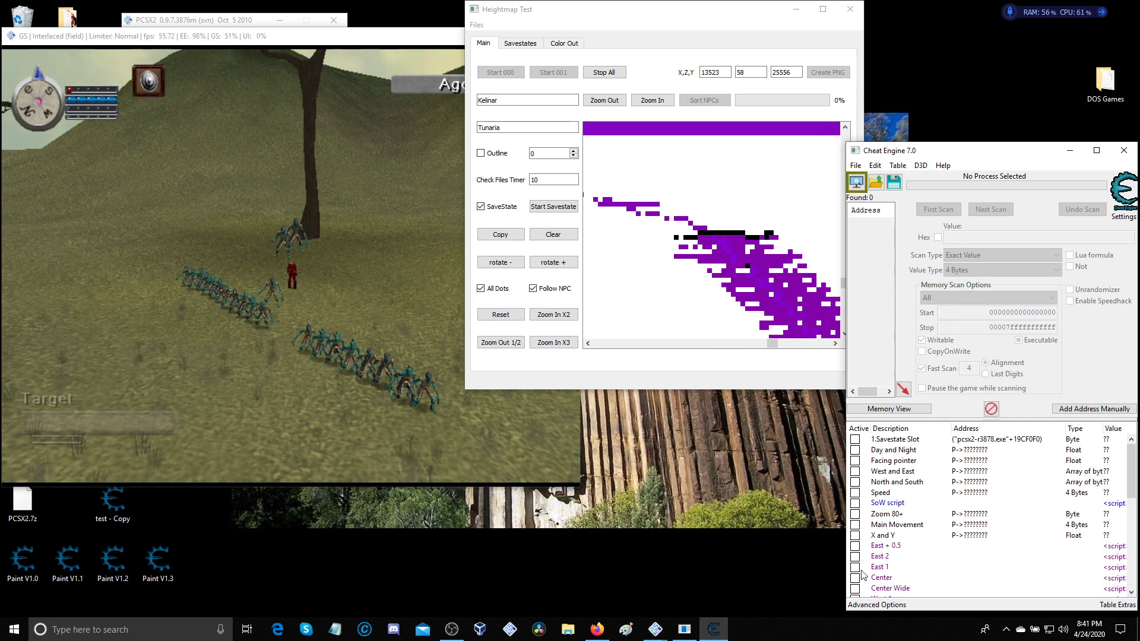
Try to activate the Long Range slow script
scroll(862, 574, "down", 3)
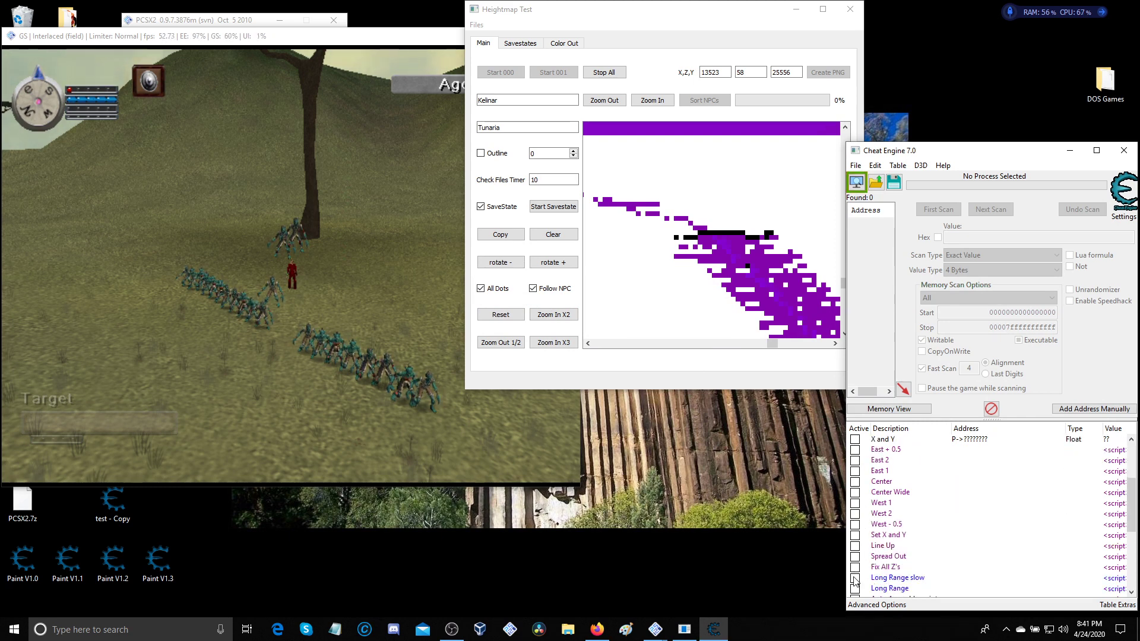
left_click(854, 579)
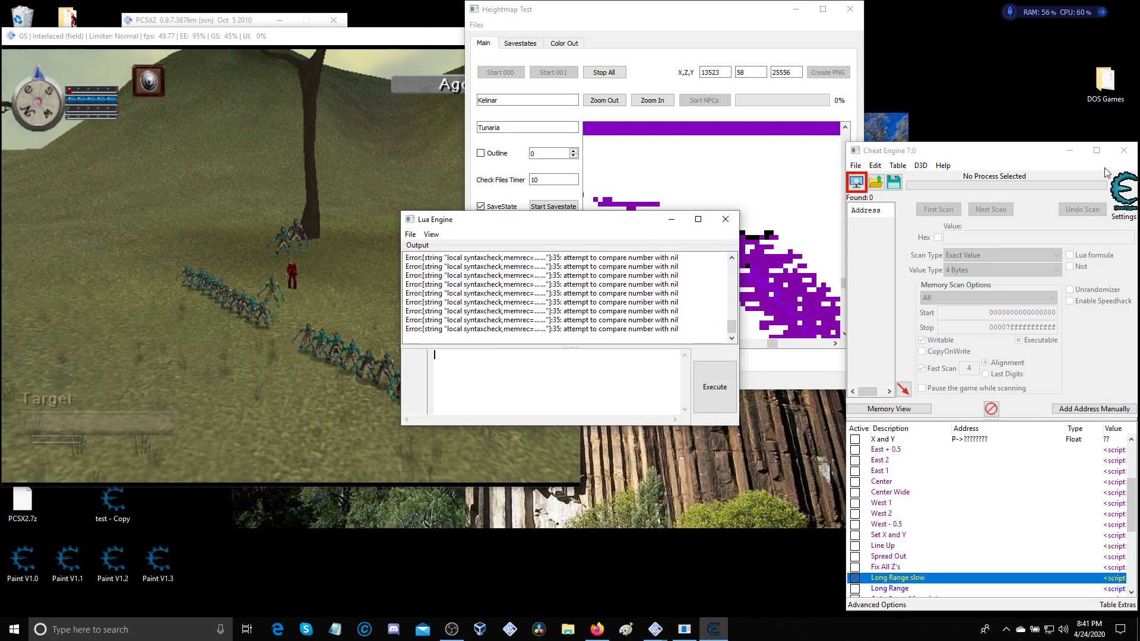
Restart the Cheat Engine table, accept its Lua script, and attach it to the PCSX2 0.9.7.3876m process with the current address list kept
left_click(1124, 150)
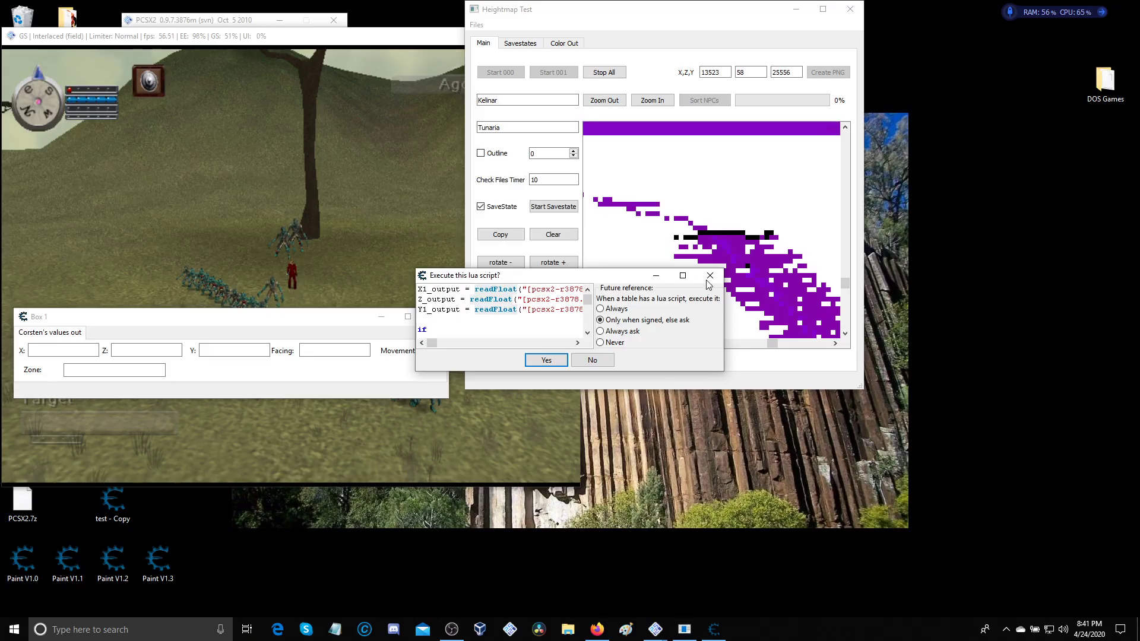
left_click(542, 359)
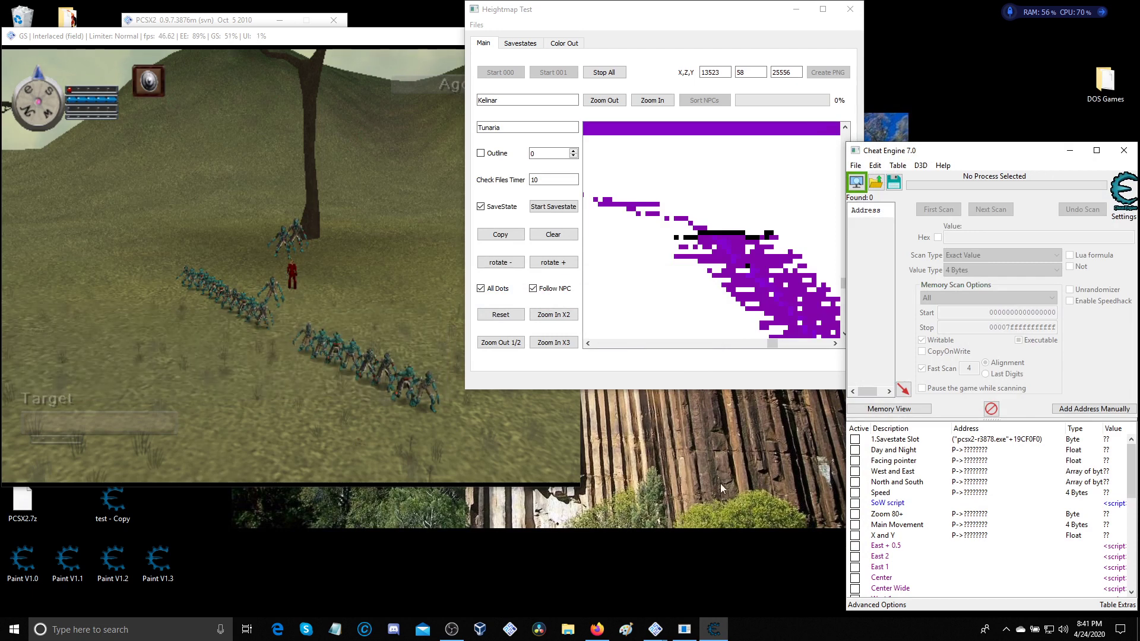
scroll(912, 534, "down", 3)
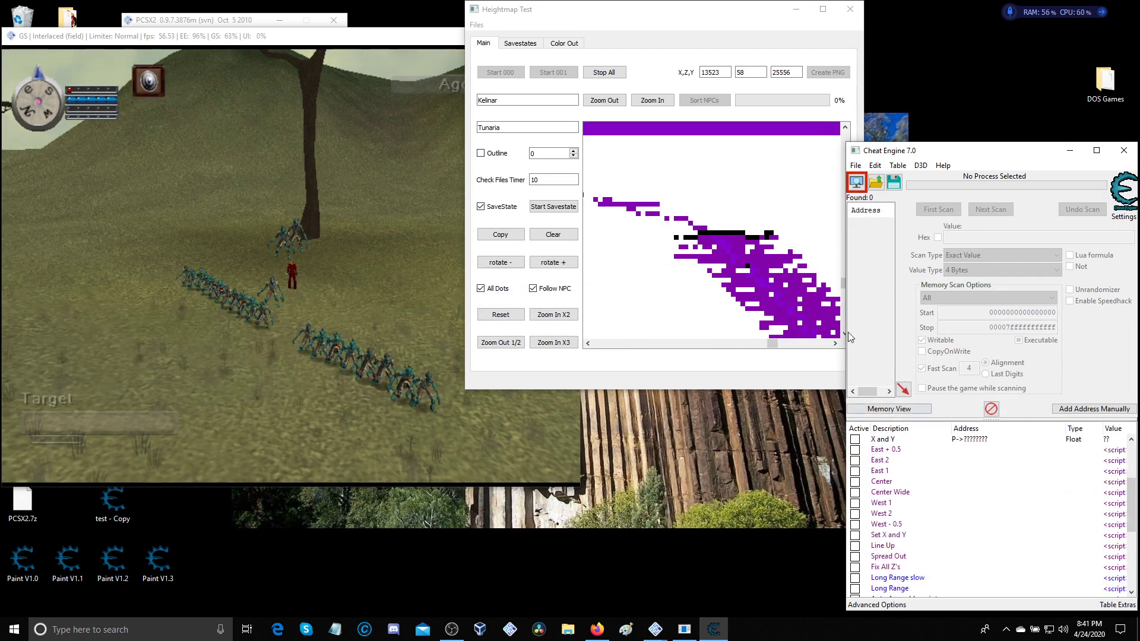
left_click(859, 185)
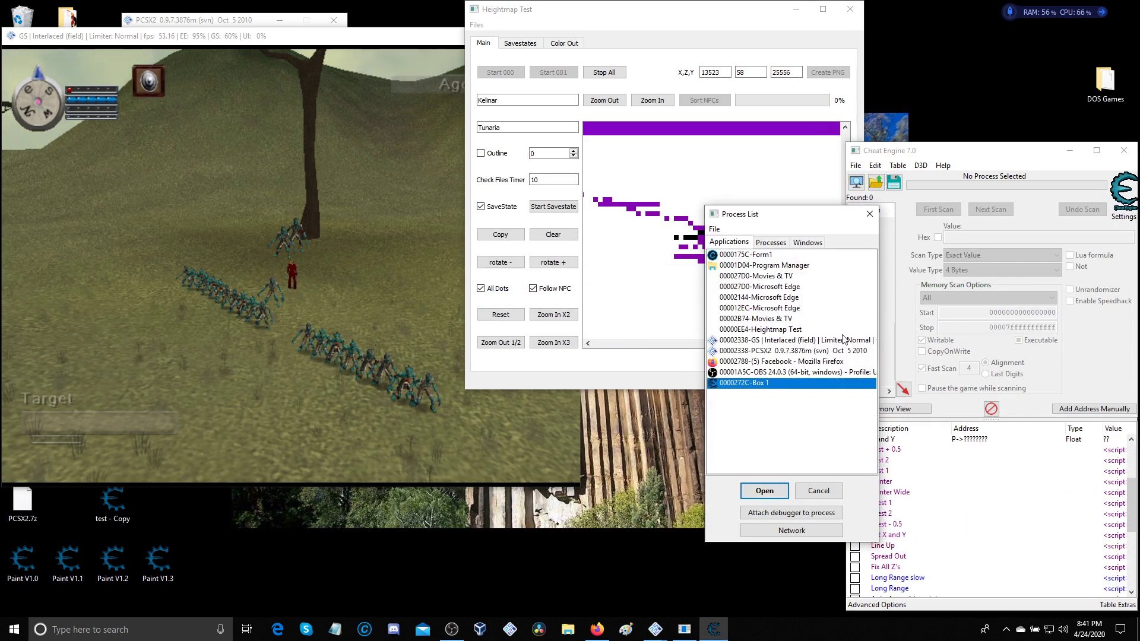
left_click(766, 351)
left_click(765, 491)
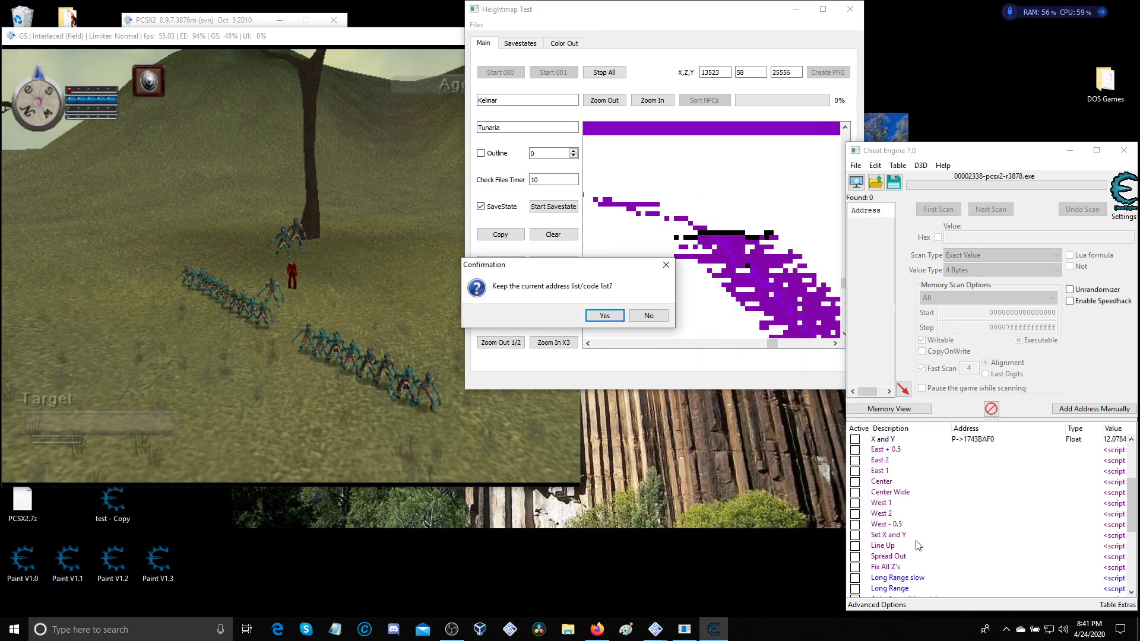
Activate the Long Range slow, Set X and Y and Center Wide scripts, and close Cheat Engine once the map strip is painted
scroll(899, 489, "down", 2)
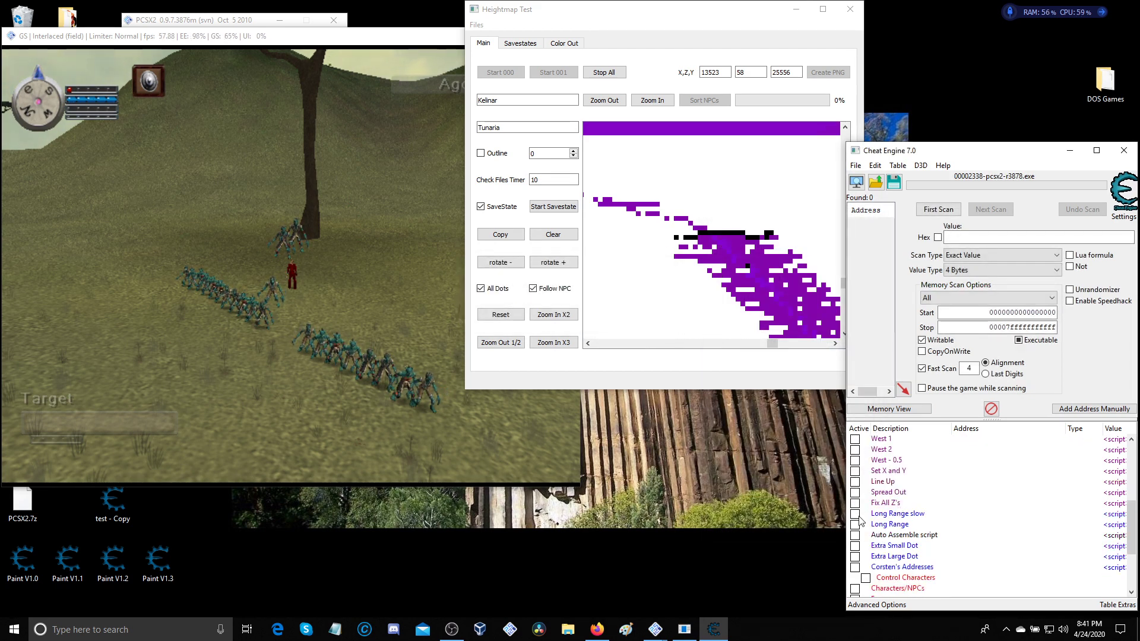
left_click(866, 515)
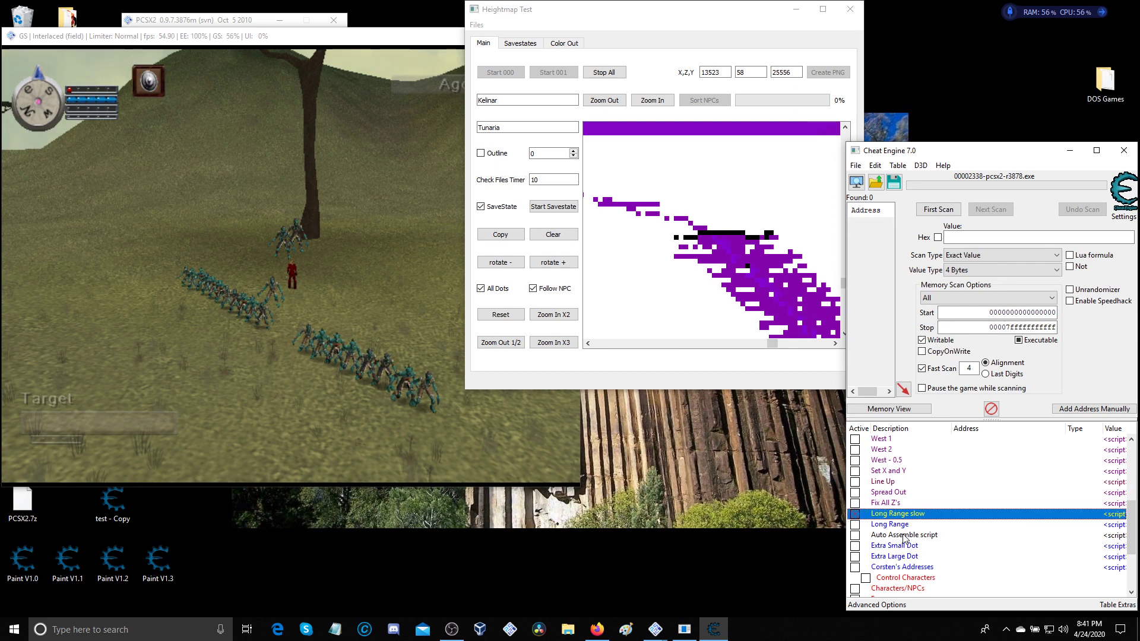
scroll(904, 538, "up", 4)
scroll(904, 539, "down", 1)
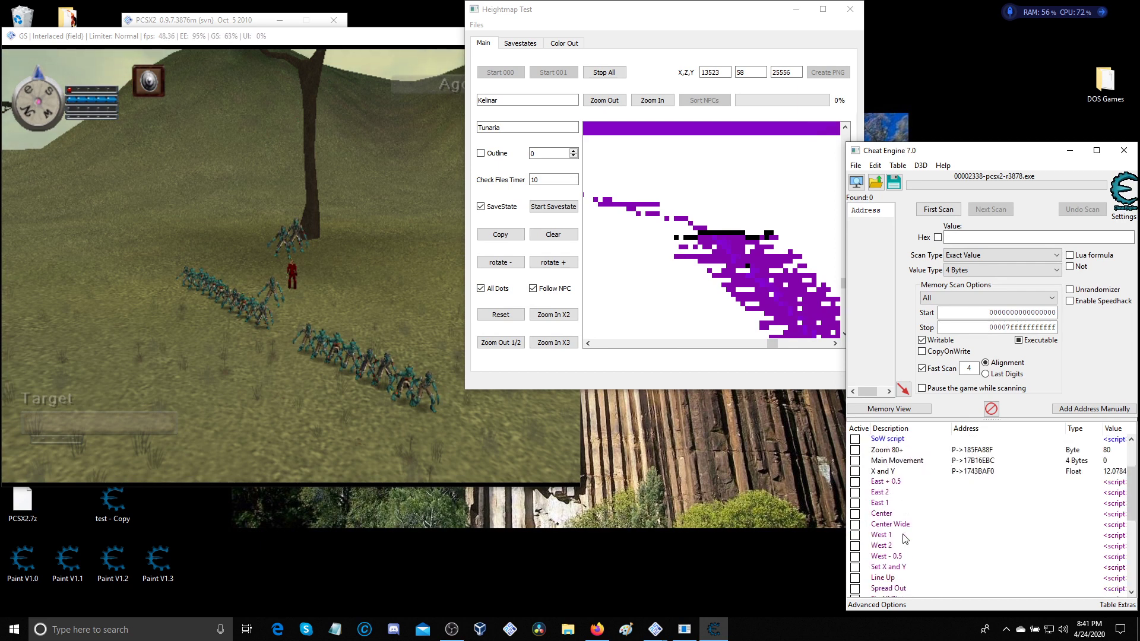
left_click(860, 571)
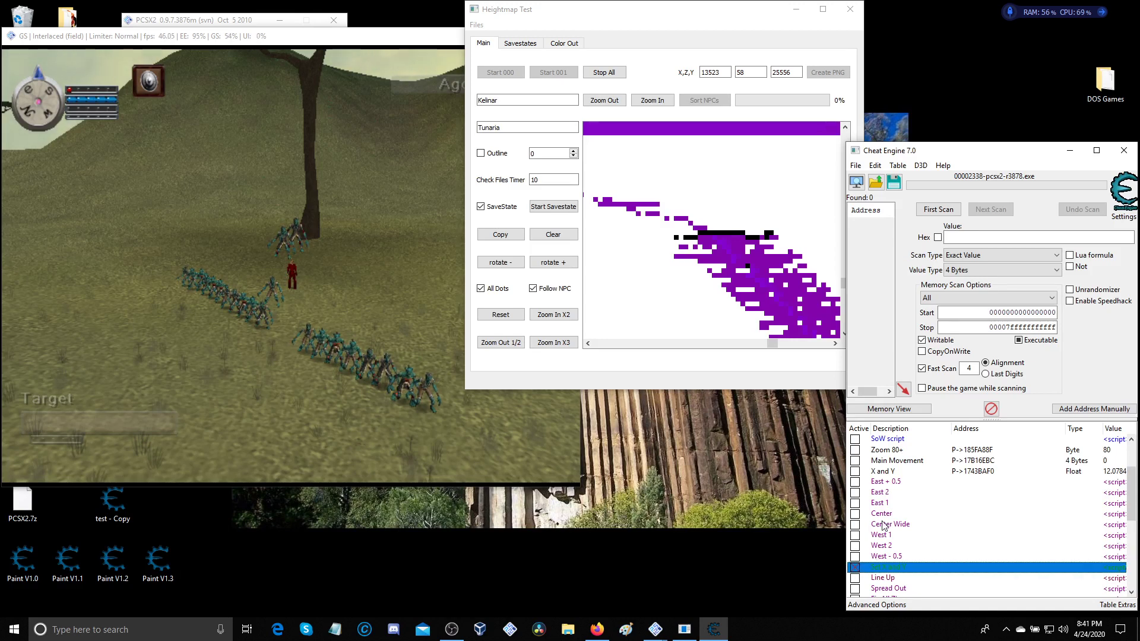
left_click(857, 525)
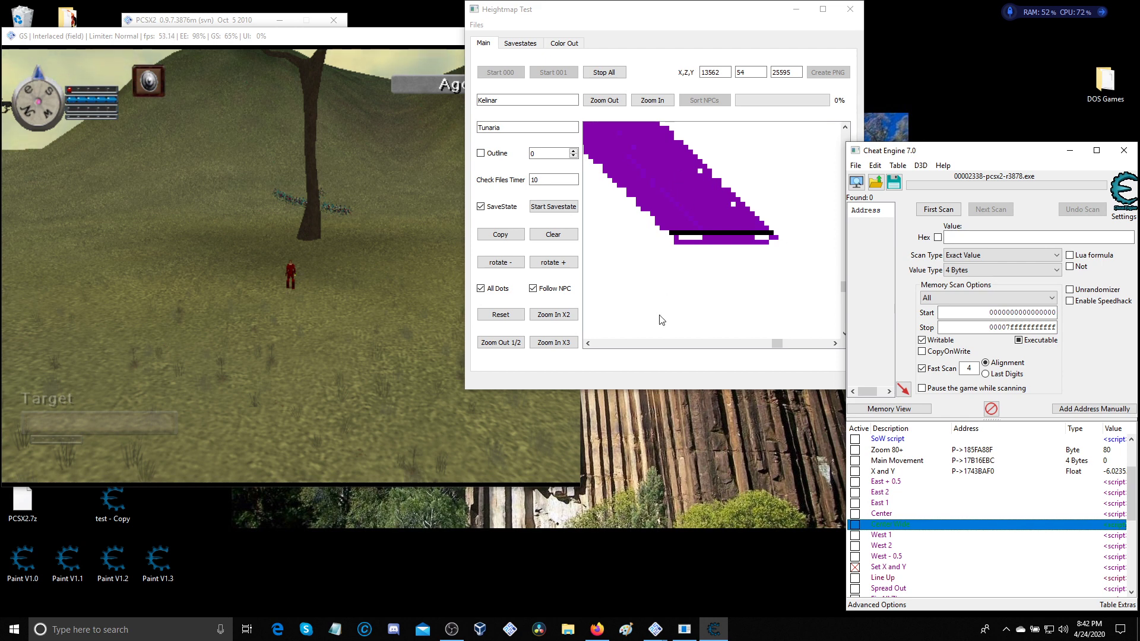
left_click(1123, 152)
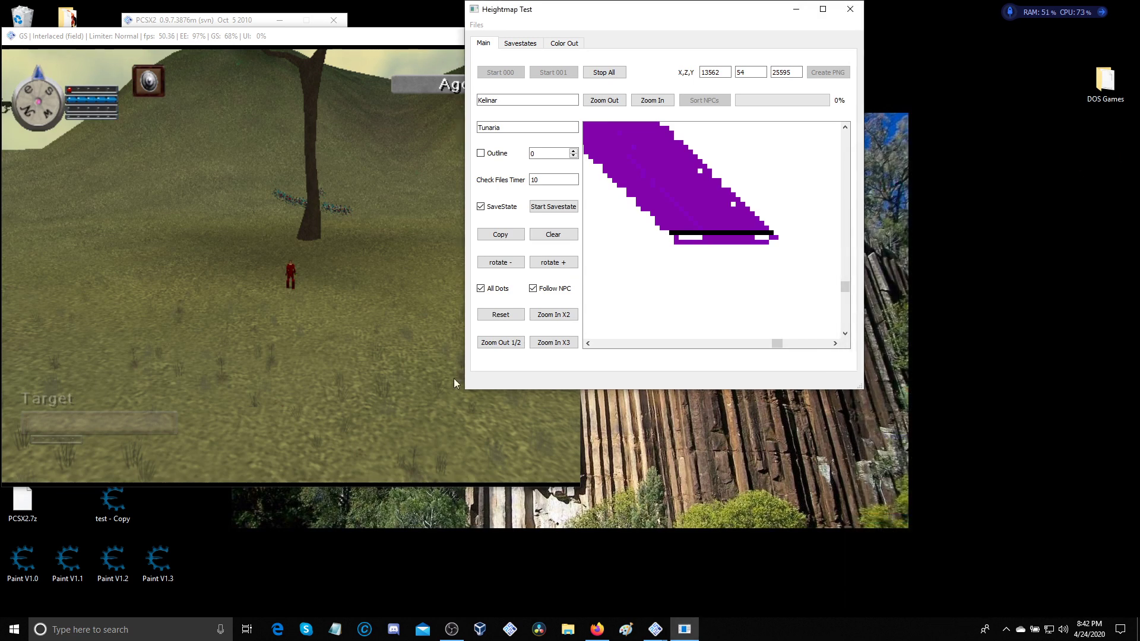
Load the Paint V1.2 table, dismiss its Lua script and Box 1 window, and attach it to the PCSX2 0.9.7.3876m process, keeping the address list
double_click(117, 567)
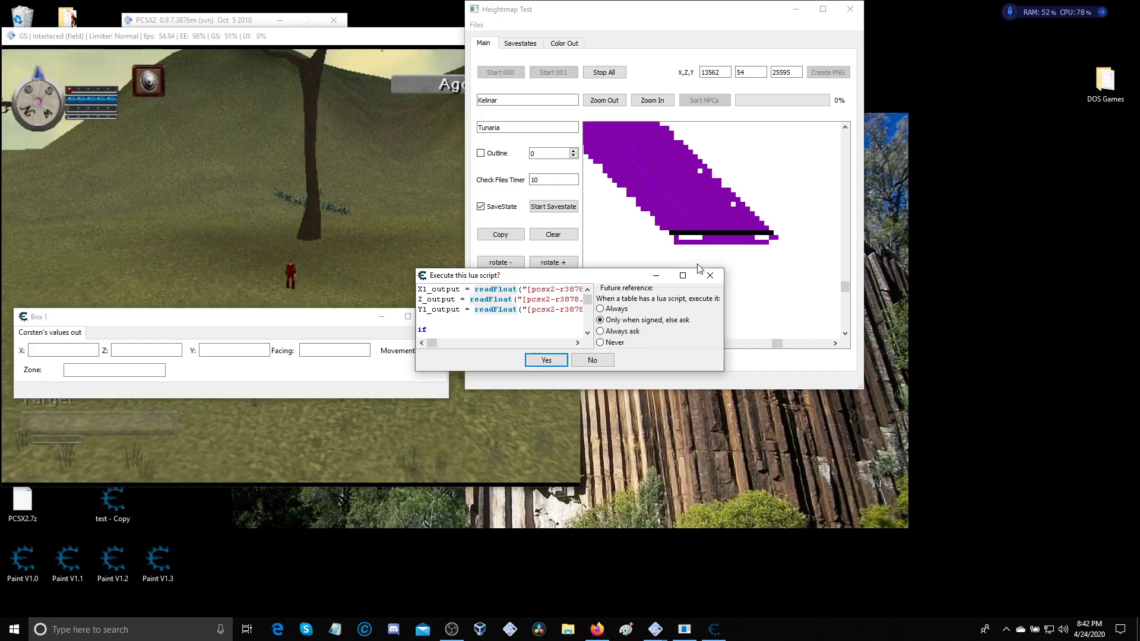
left_click(709, 271)
left_click(435, 317)
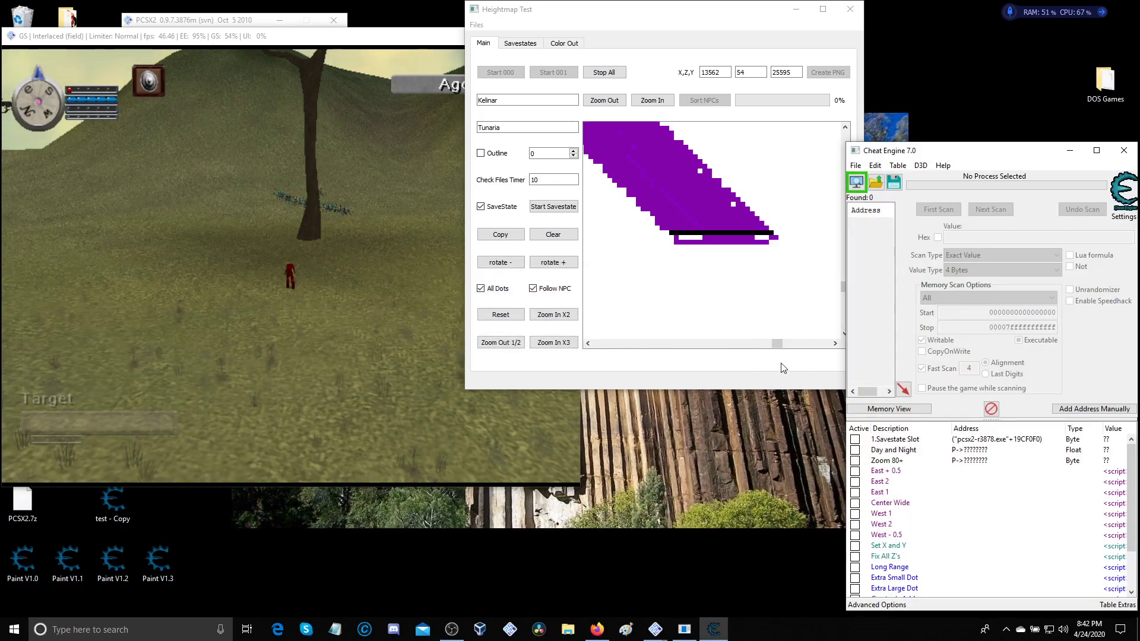
left_click(856, 182)
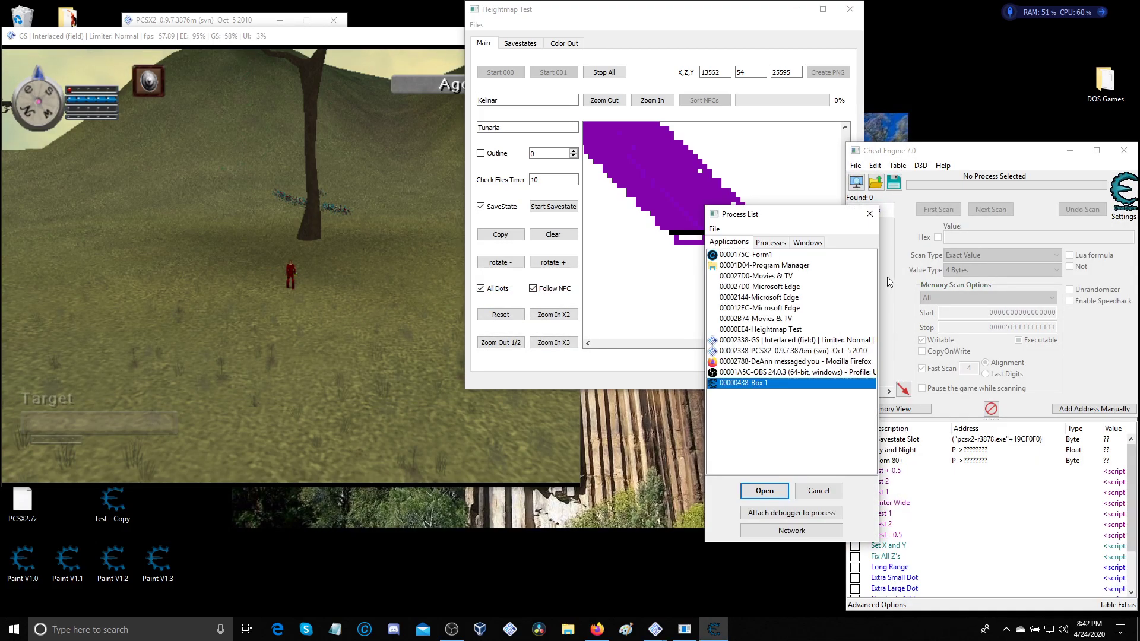
left_click(757, 352)
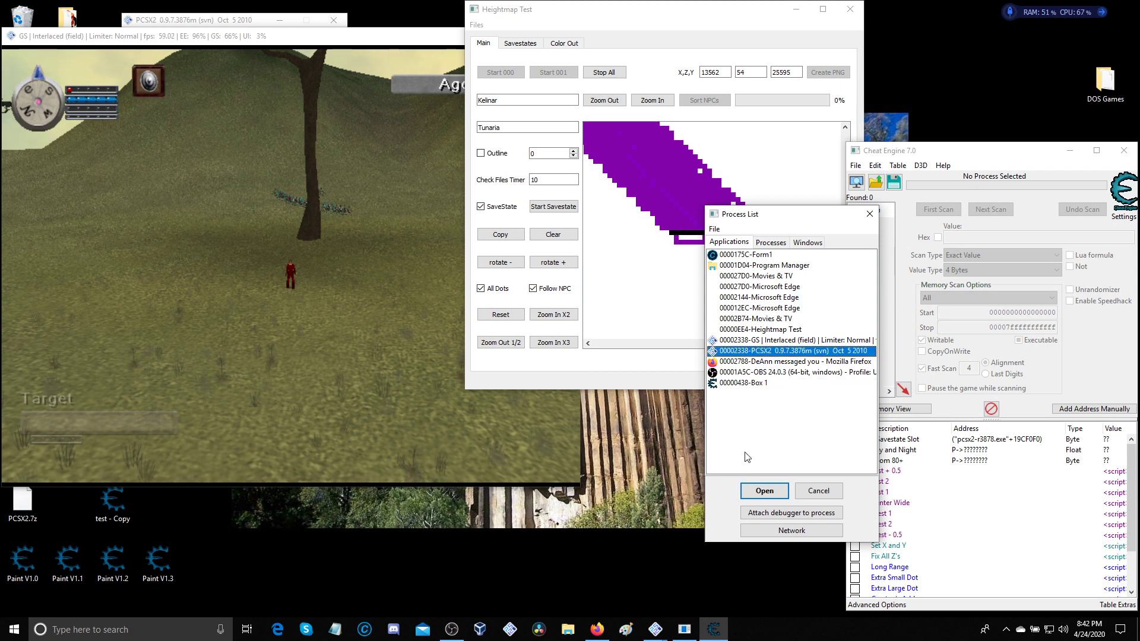
left_click(764, 490)
left_click(595, 313)
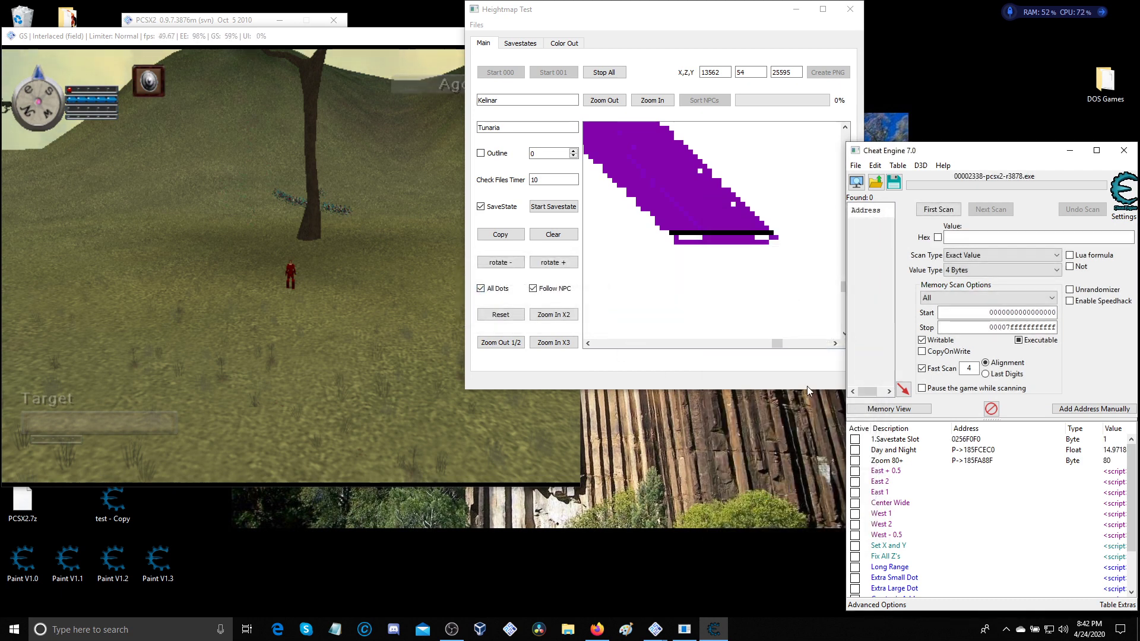
Activate the Long Range, Set X and Y and Center Wide scripts, and close Cheat Engine once the map strip is painted
scroll(900, 520, "down", 1)
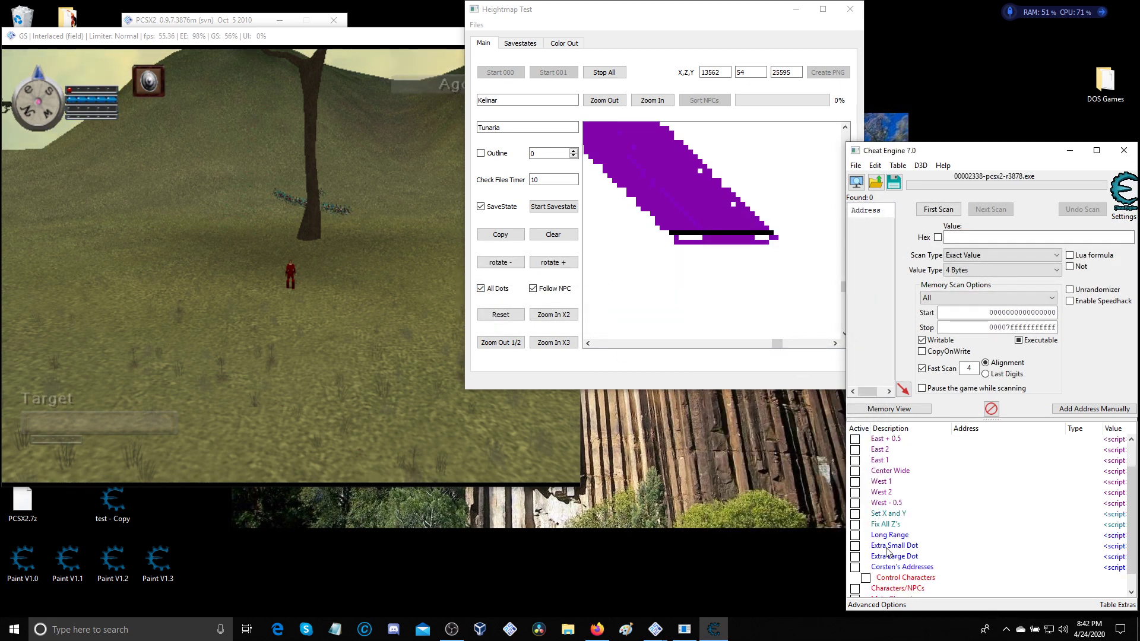
left_click(855, 537)
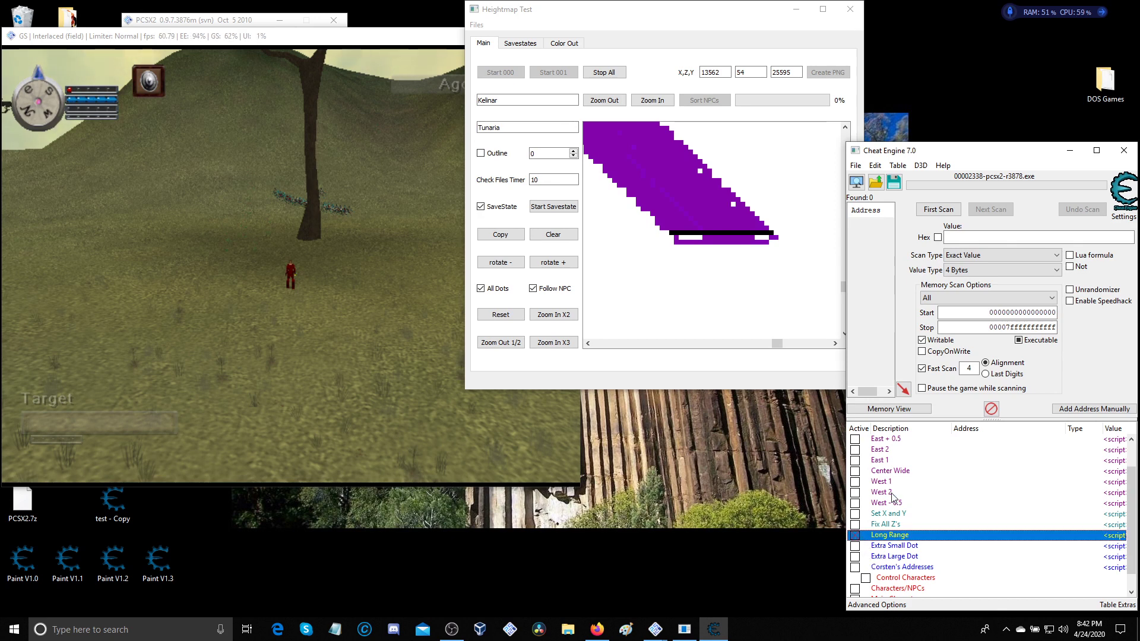
left_click(855, 514)
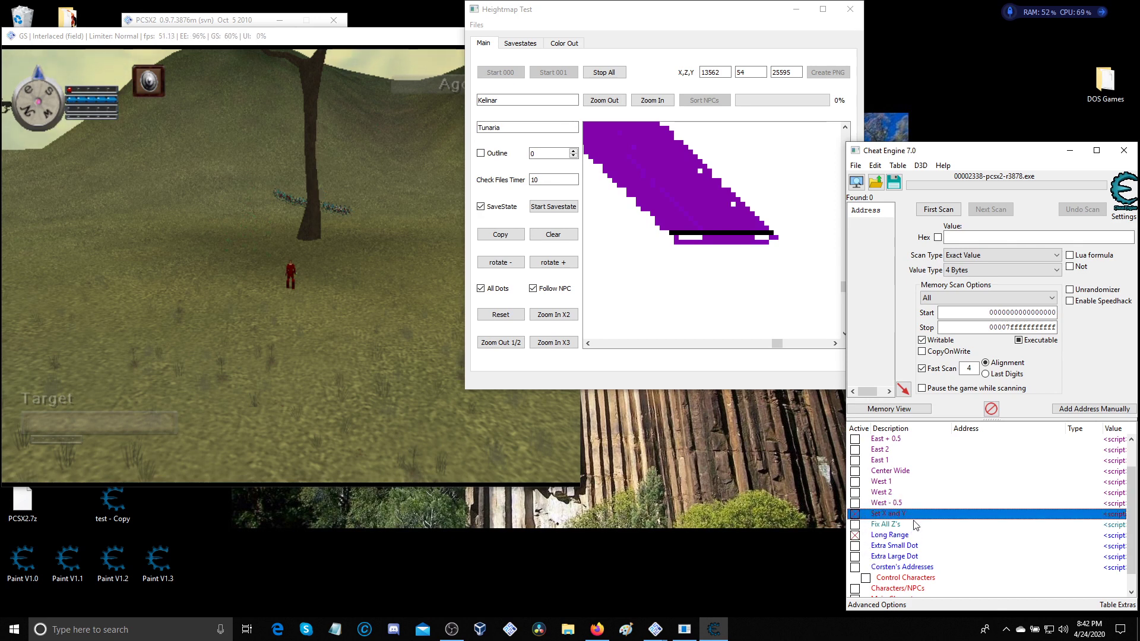
scroll(916, 525, "up", 1)
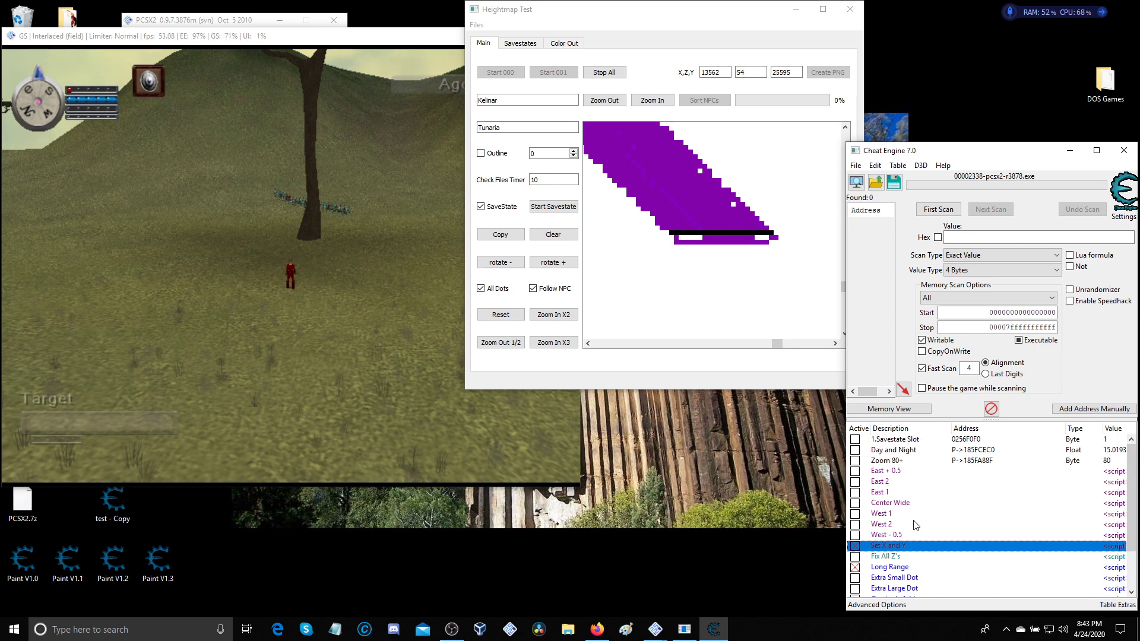
left_click(855, 504)
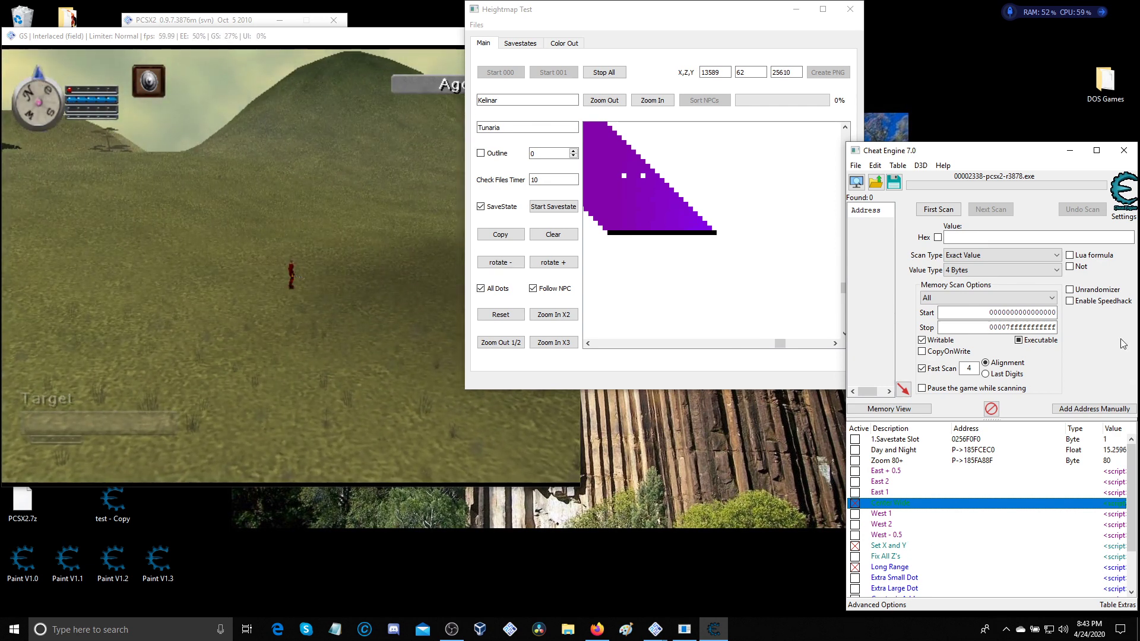
left_click(1124, 151)
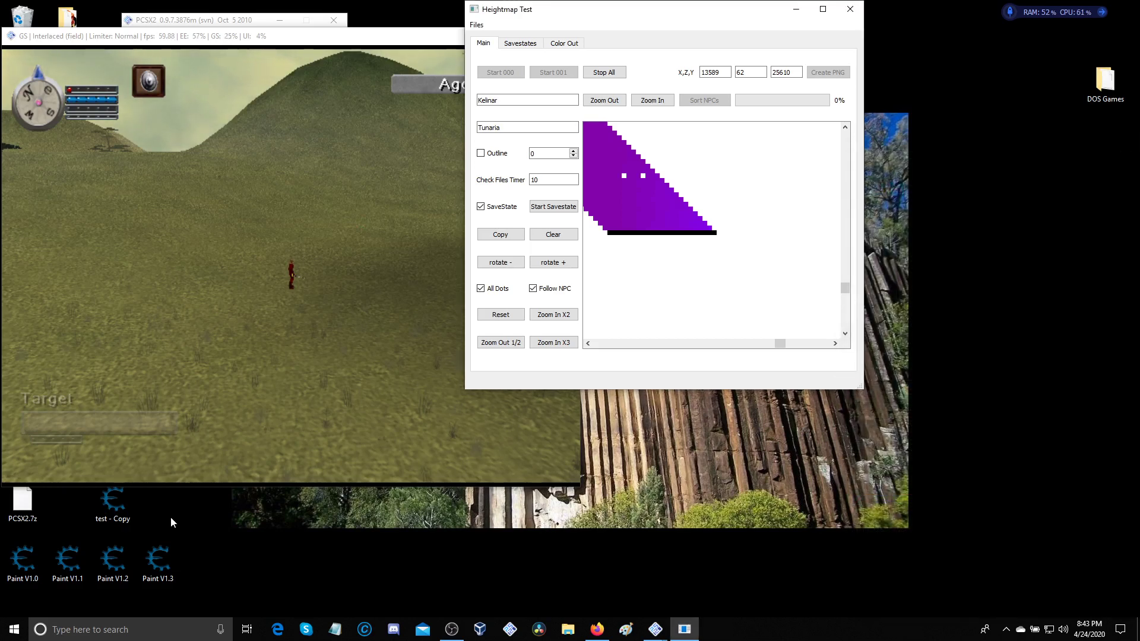
Load the Paint V1.3 table without its Lua script or Box 1 window, and attach it to the PCSX2 process with the current address list
left_click(159, 560)
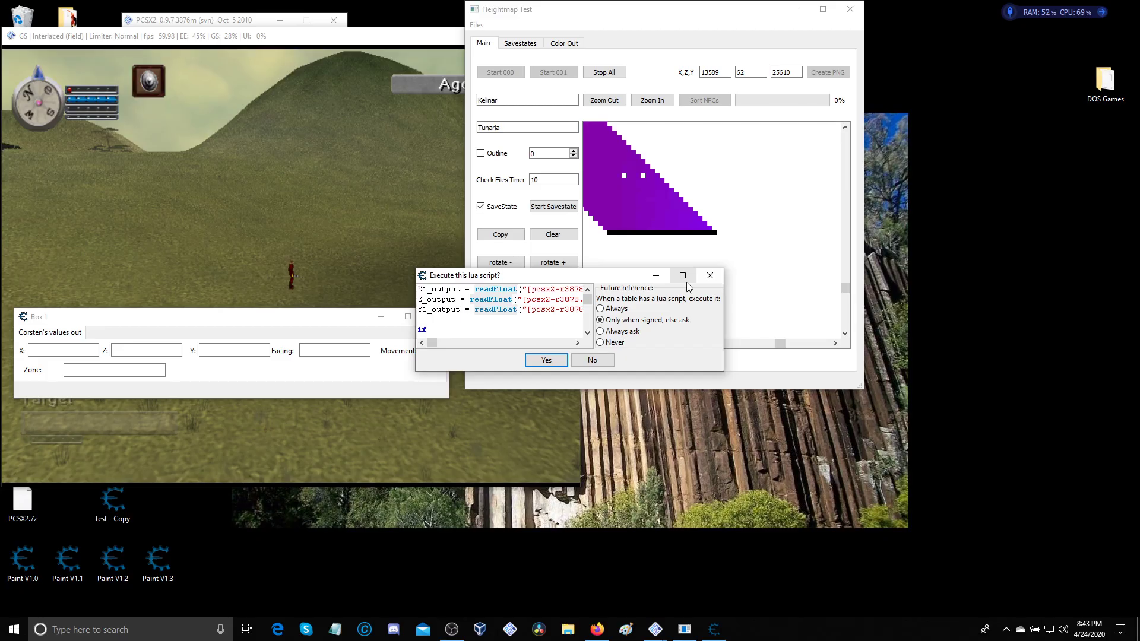
left_click(713, 275)
left_click(437, 320)
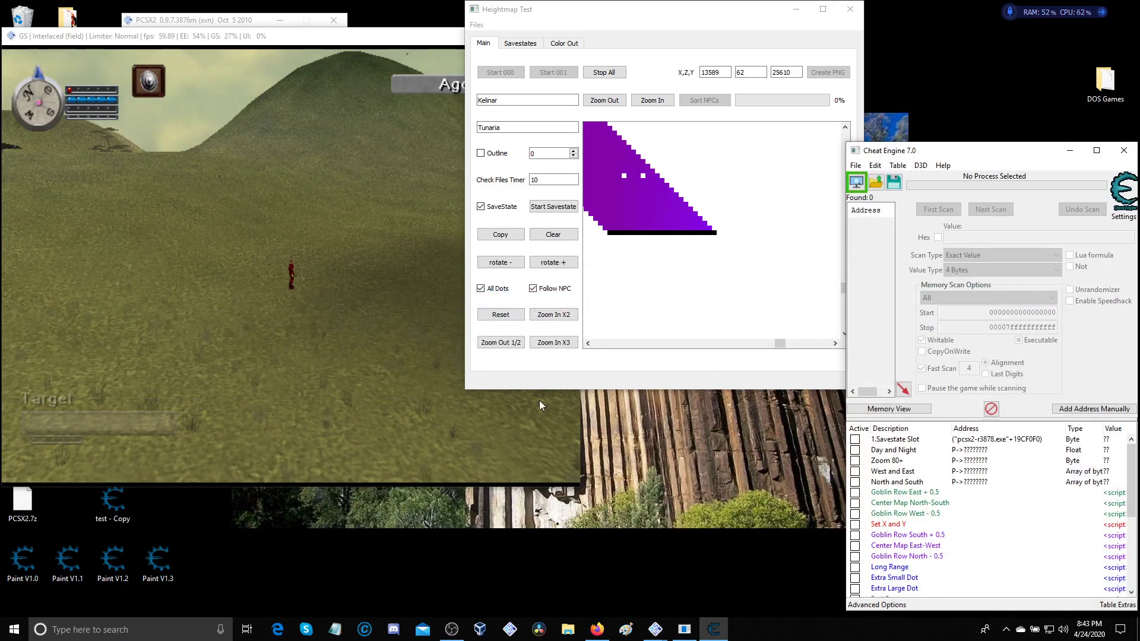
left_click(856, 181)
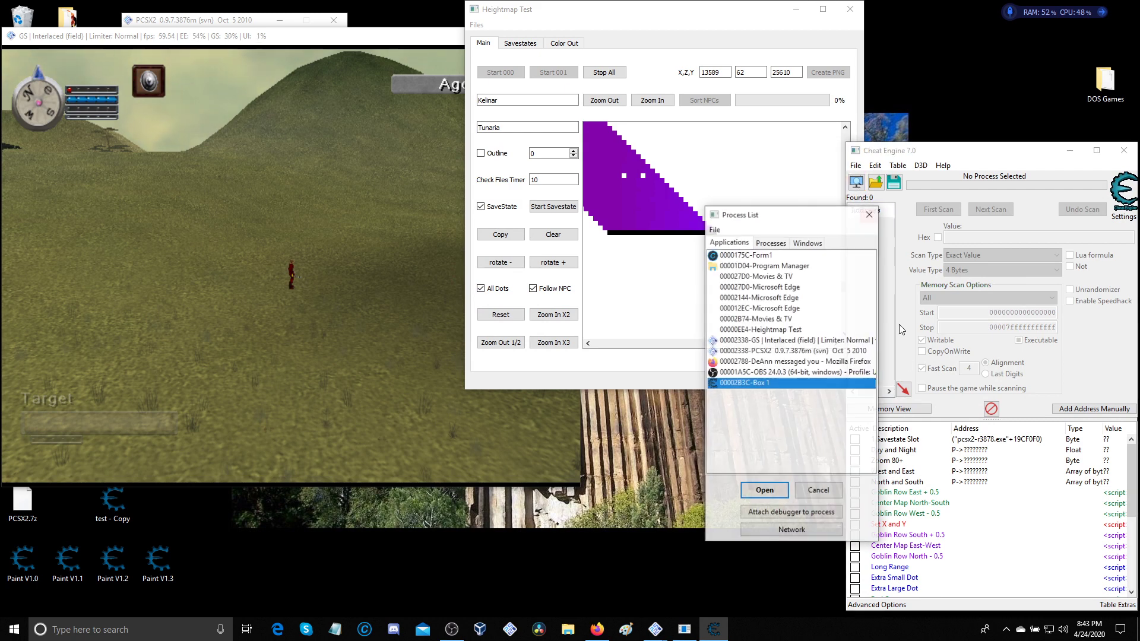
double_click(772, 351)
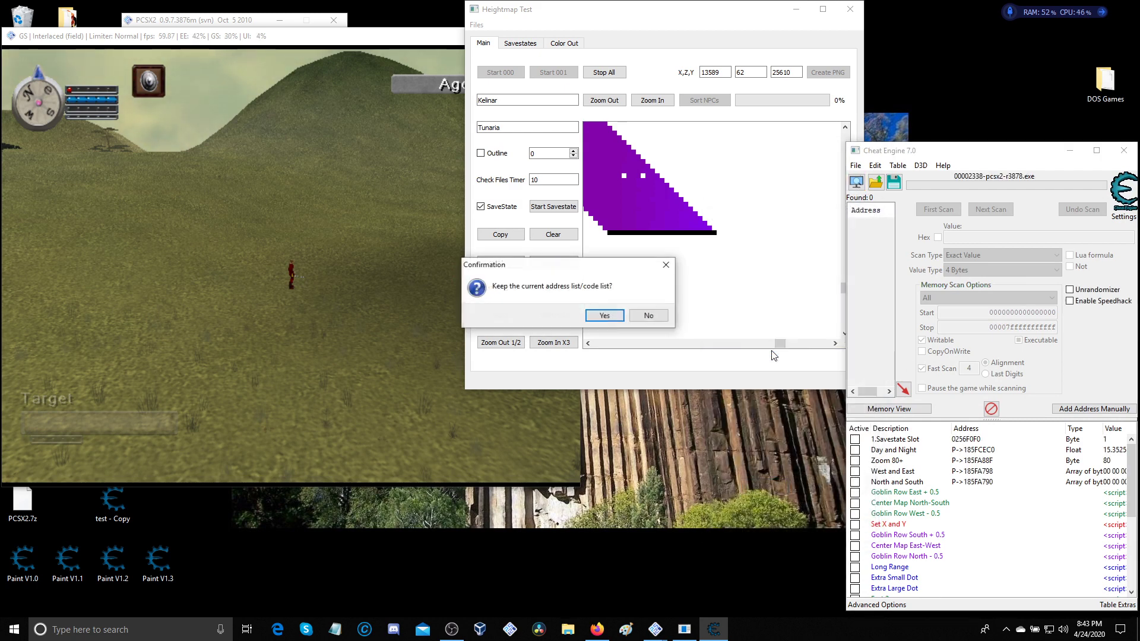
left_click(618, 320)
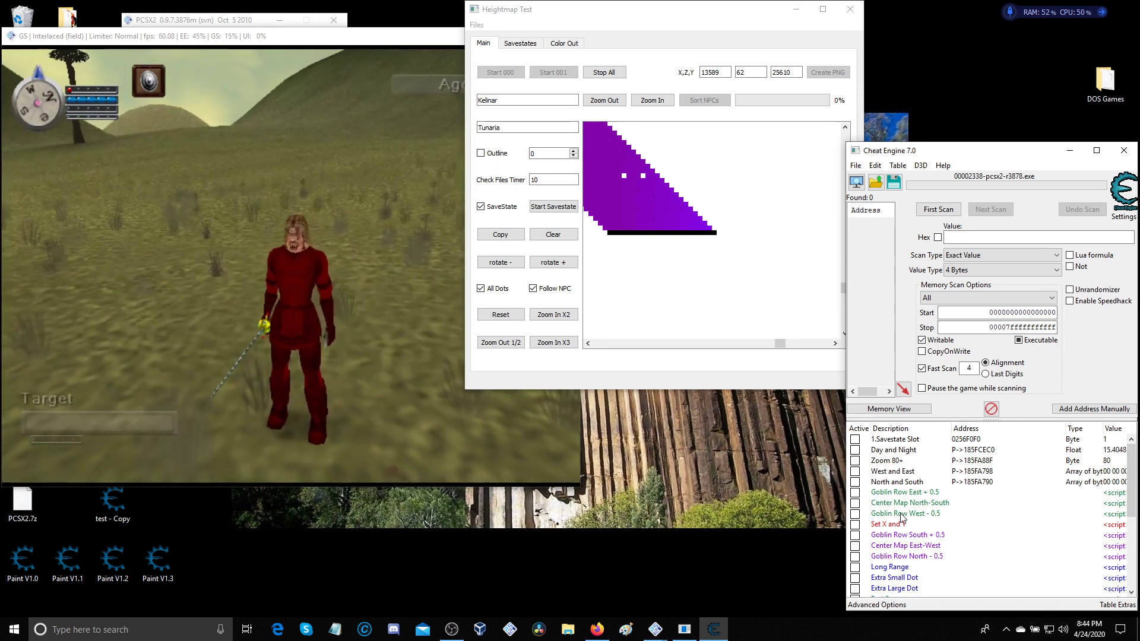
Activate the Long Range script of the Paint V1.3 table while checking the painted strip in Heightmap Test
left_click(512, 348)
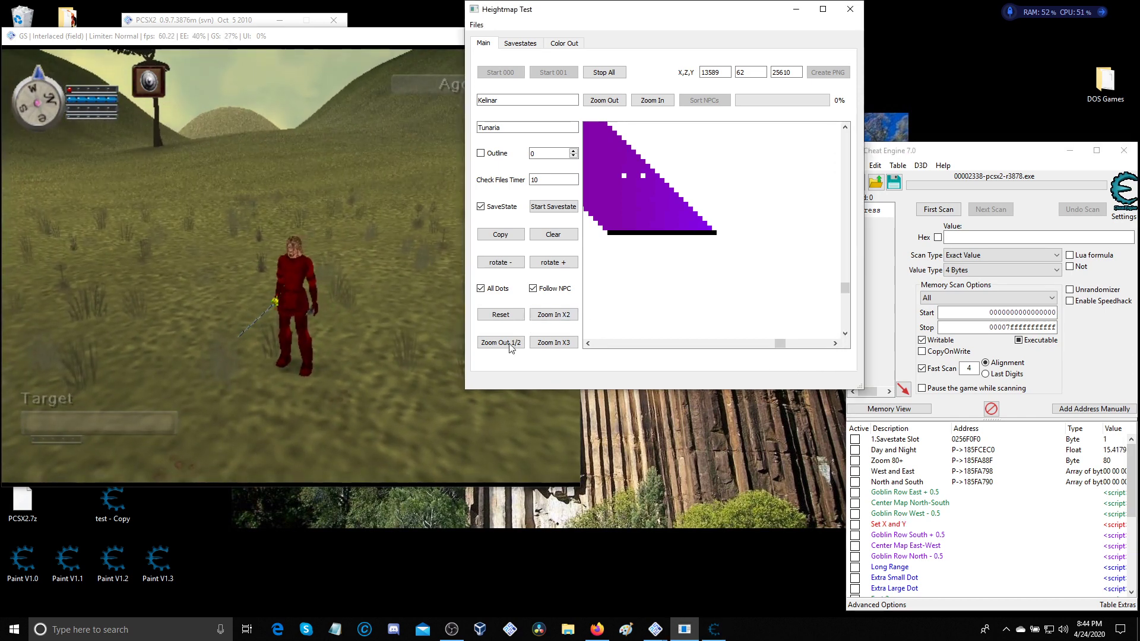
left_click(510, 346)
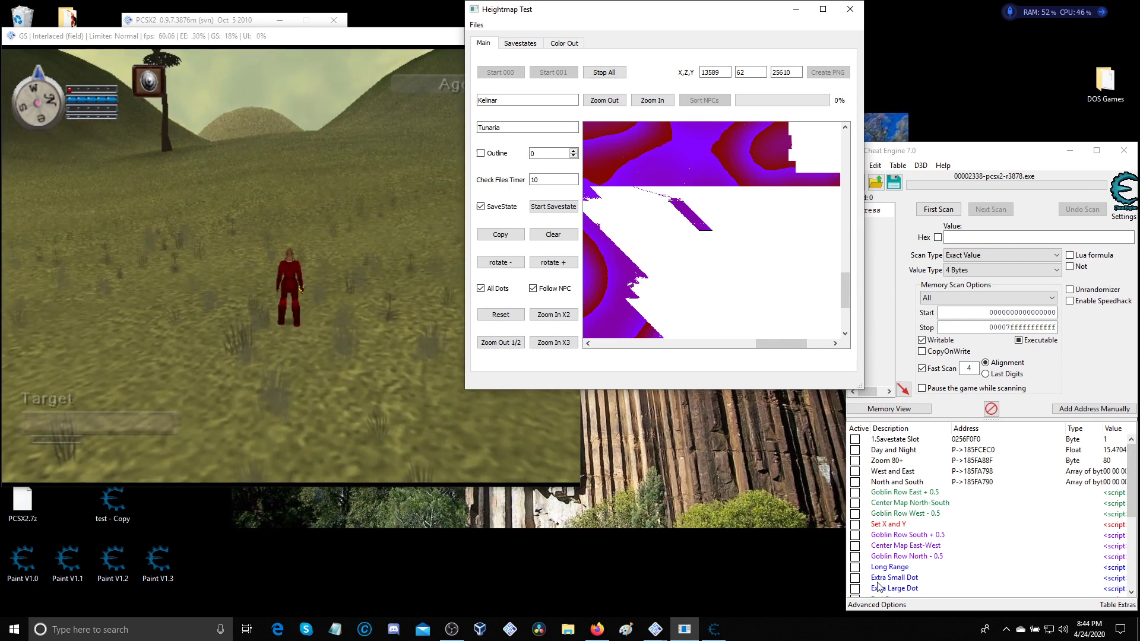
left_click(857, 569)
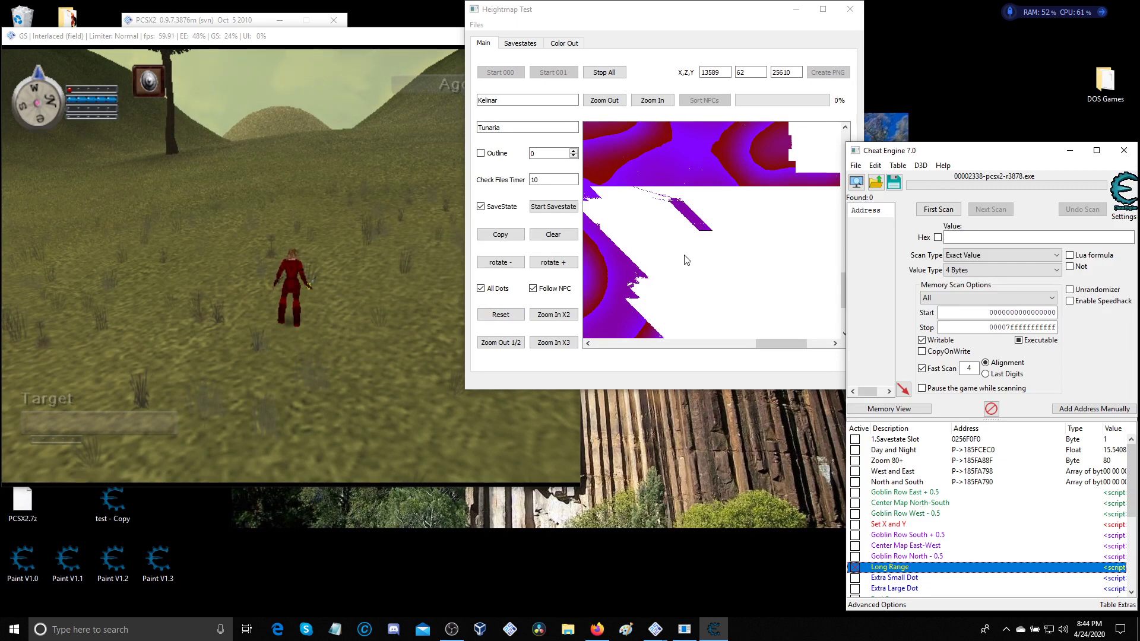
left_click(545, 316)
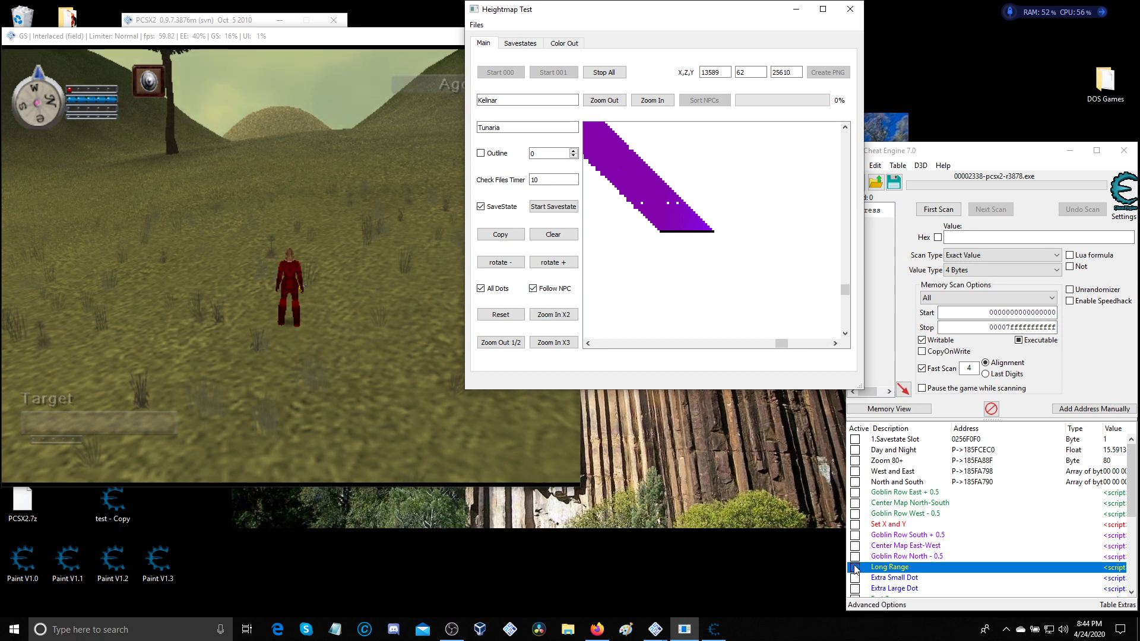
Activate the Set X and Y and Center Map East-West scripts to line up the NPC row and paint the map
left_click(857, 526)
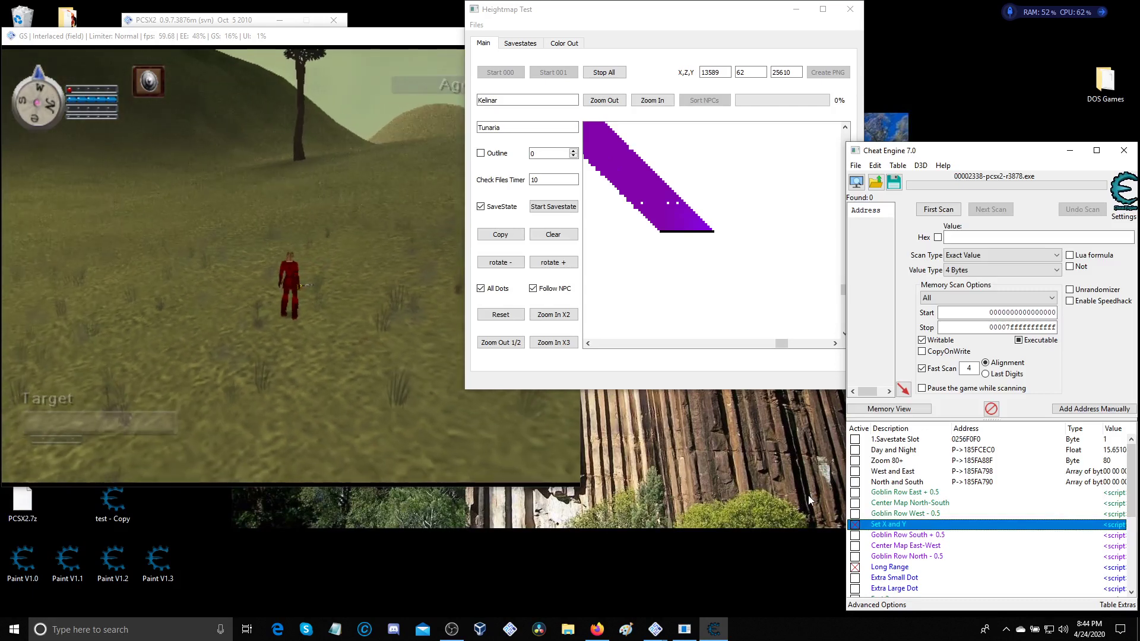
left_click(673, 280)
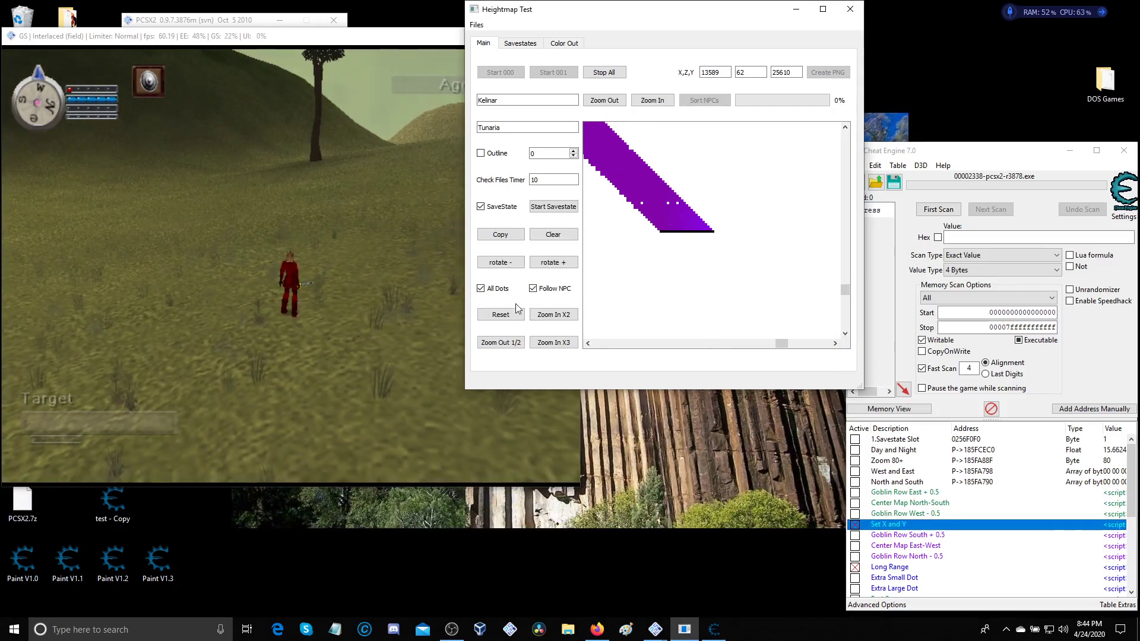
left_click(514, 344)
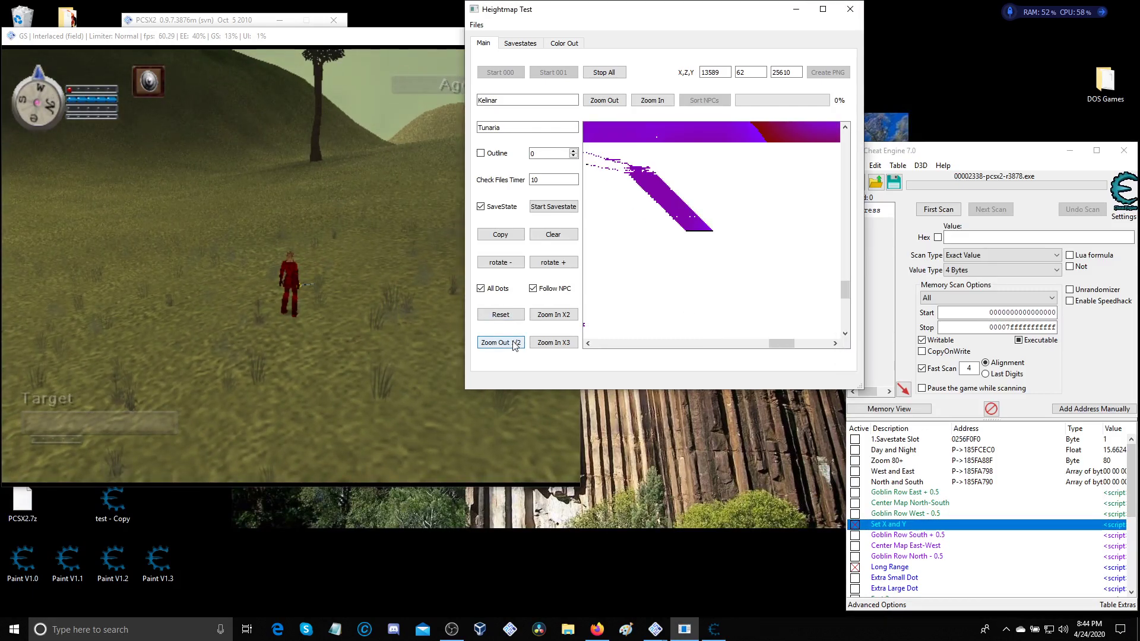
left_click(546, 314)
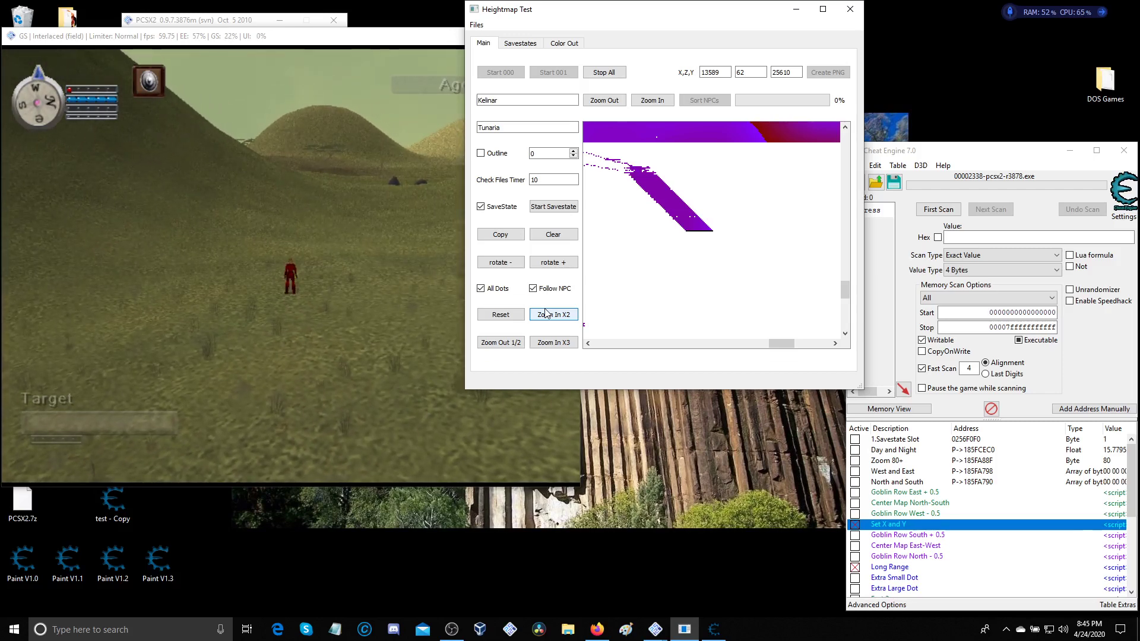
left_click(853, 530)
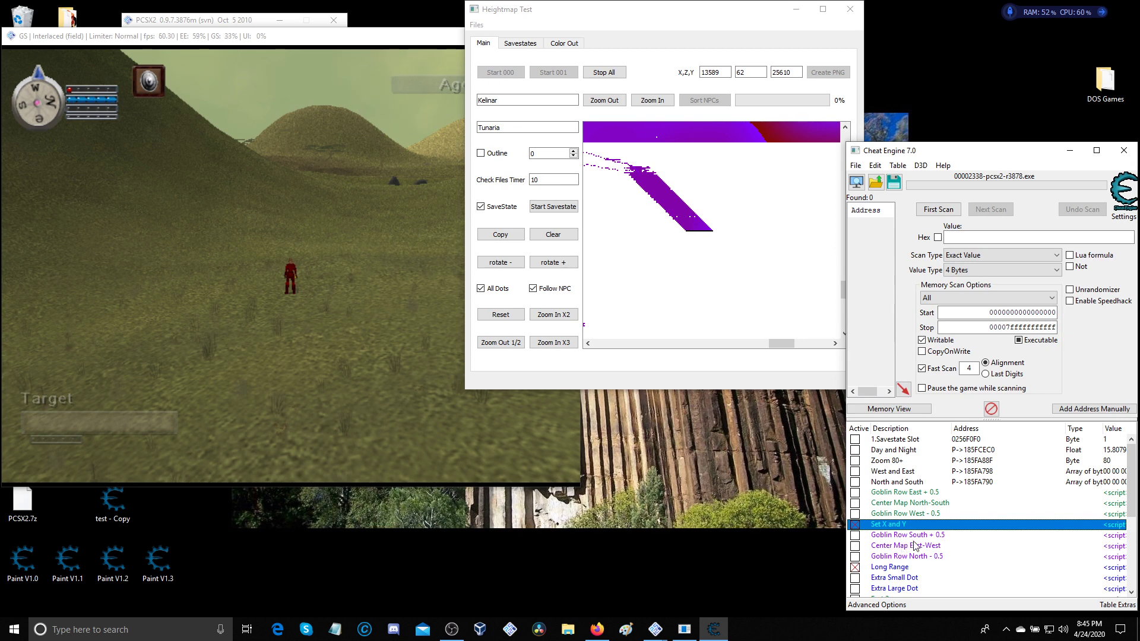
left_click(855, 546)
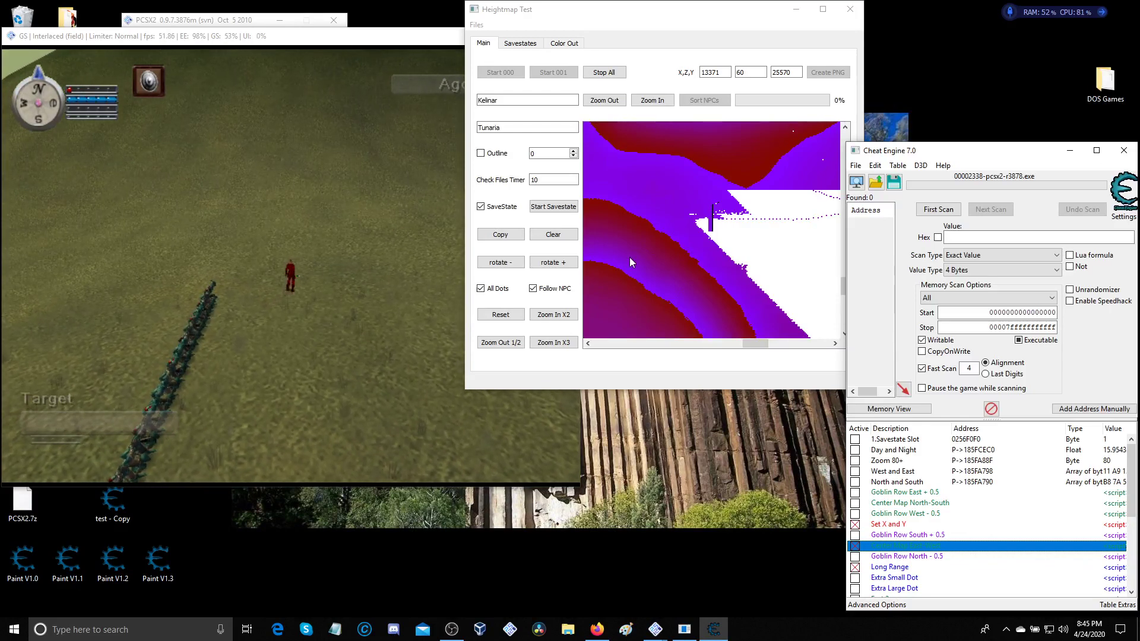
Toggle the Set X and Y and Center Map East-West scripts again to paint a further section beside the unpainted gap
left_click(541, 314)
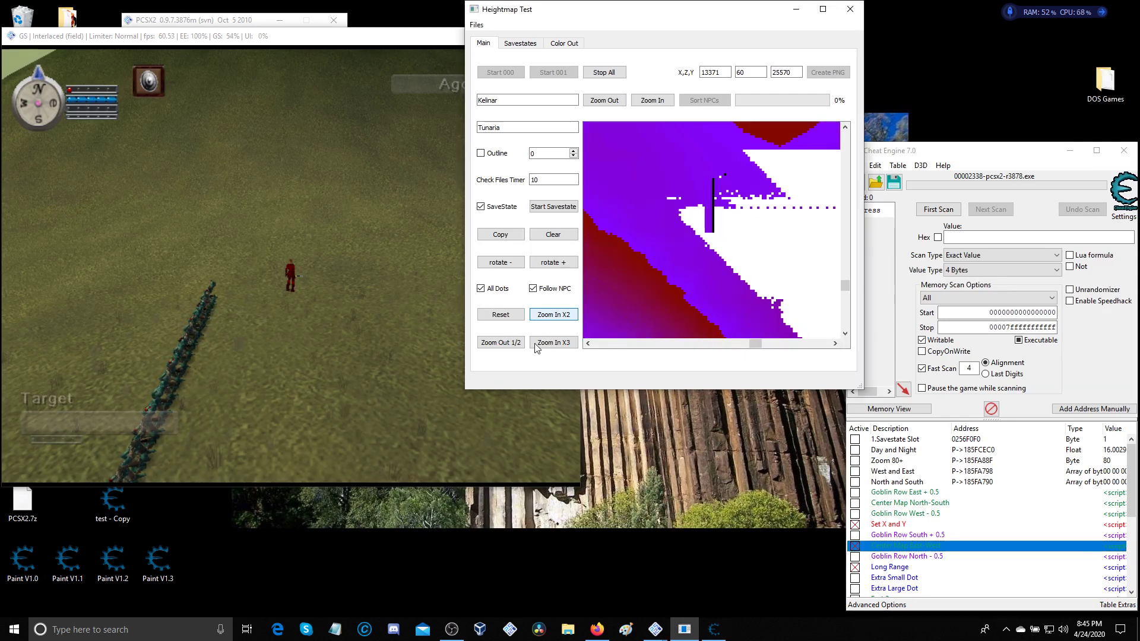
left_click(537, 343)
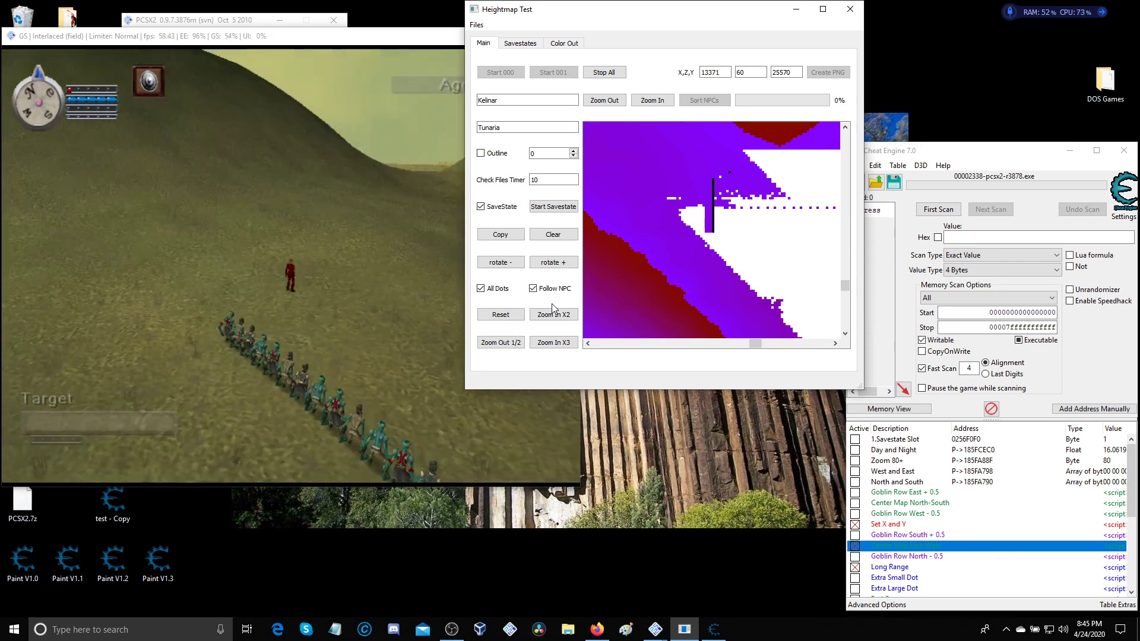
left_click(854, 525)
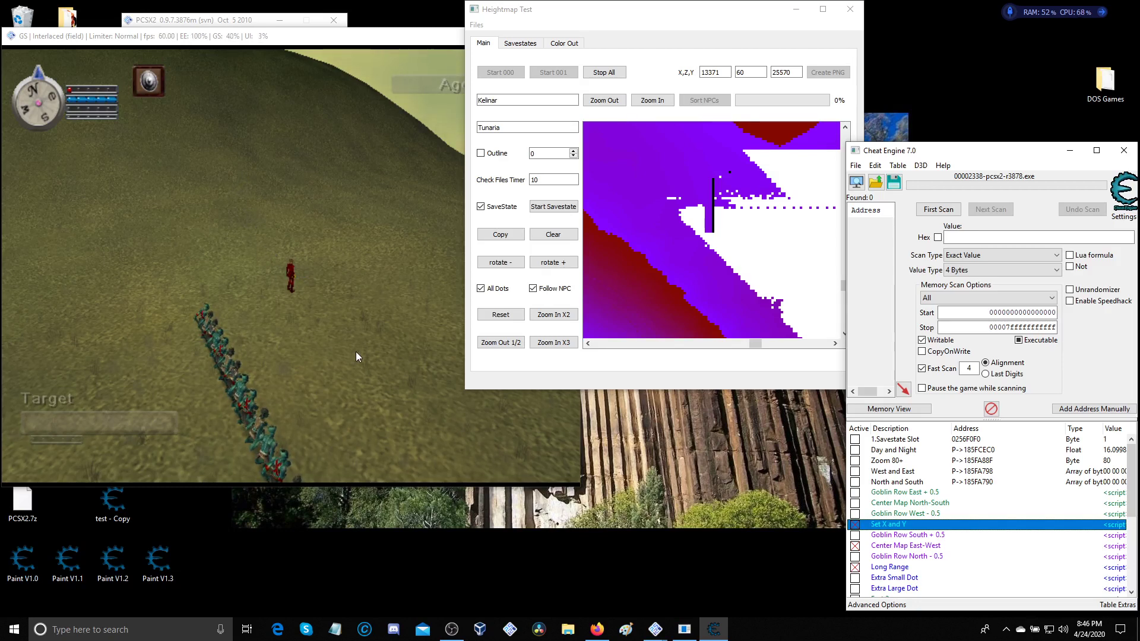
left_click(855, 547)
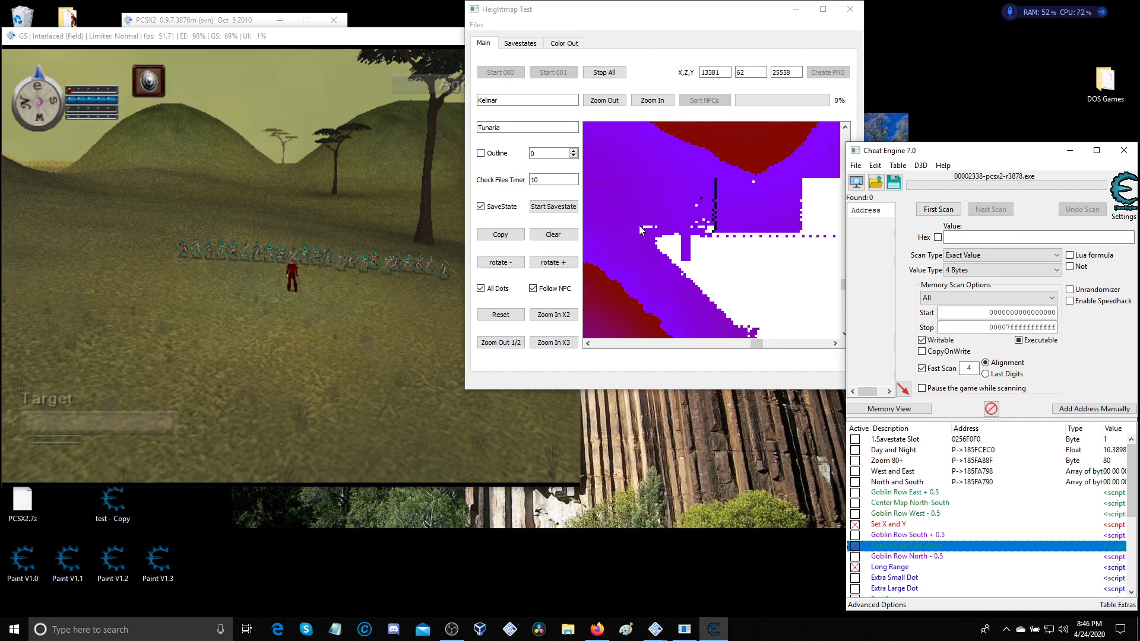
Zoom the heightmap out by half and examine the painted terrain around and east of the unpainted gap
left_click(496, 343)
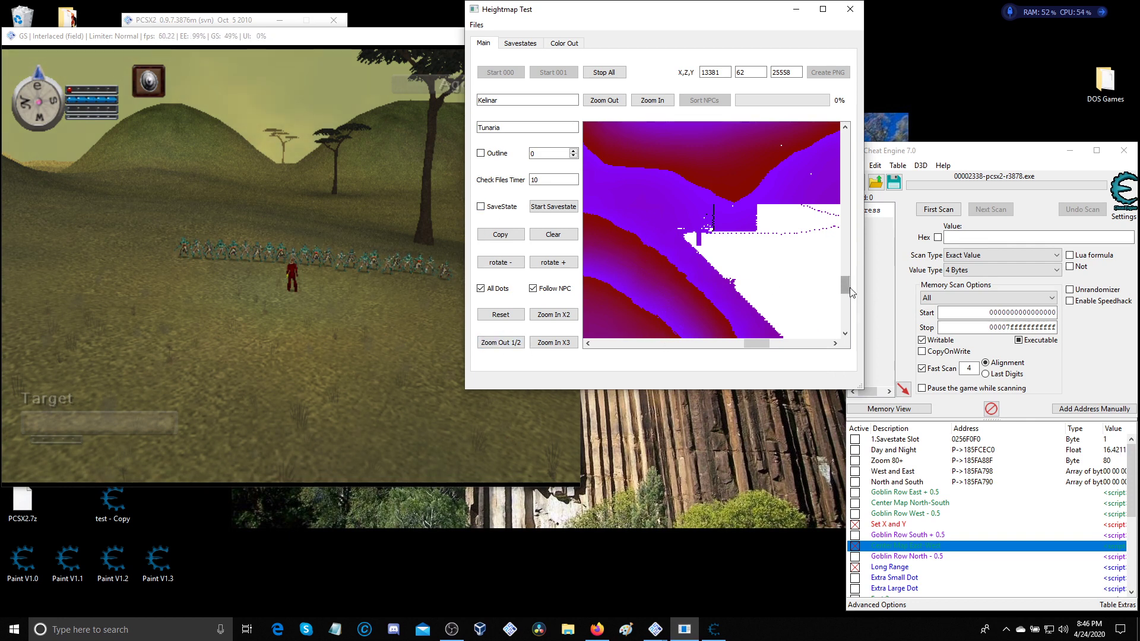
left_click_drag(846, 292, 846, 272)
scroll(849, 285, "down", 2)
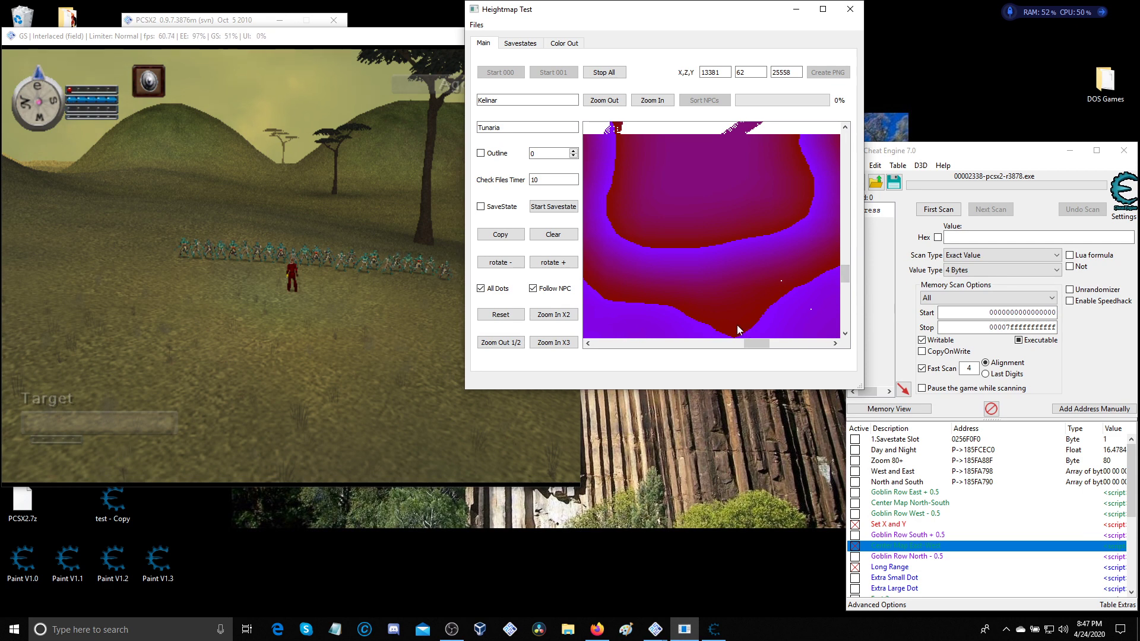
left_click_drag(752, 346, 771, 345)
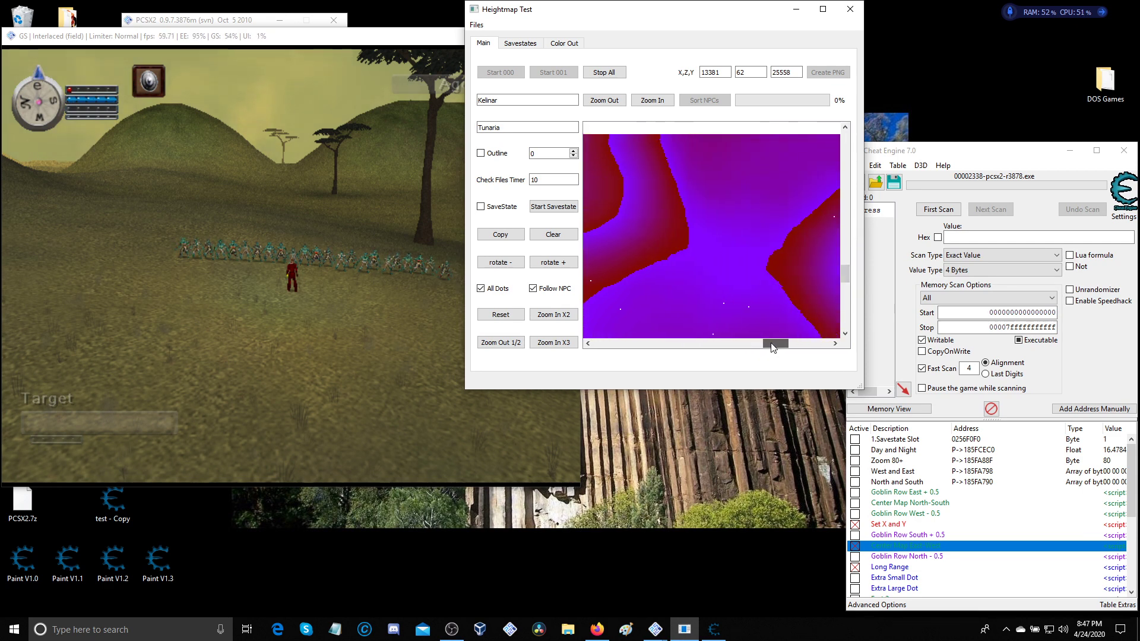
left_click_drag(845, 277, 846, 282)
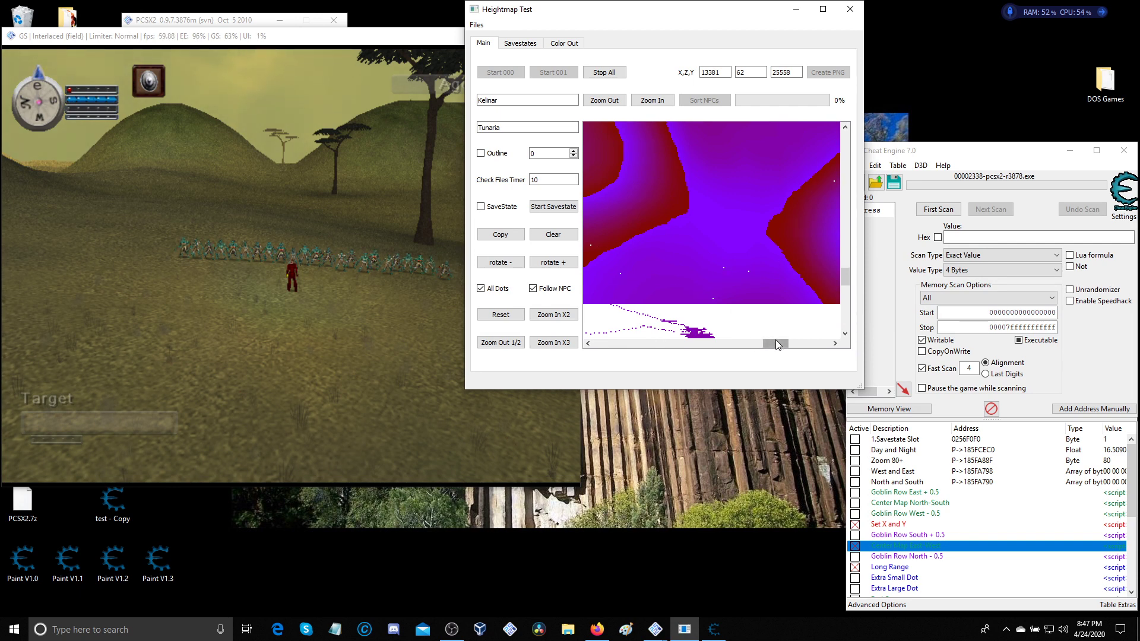
left_click_drag(775, 344, 750, 344)
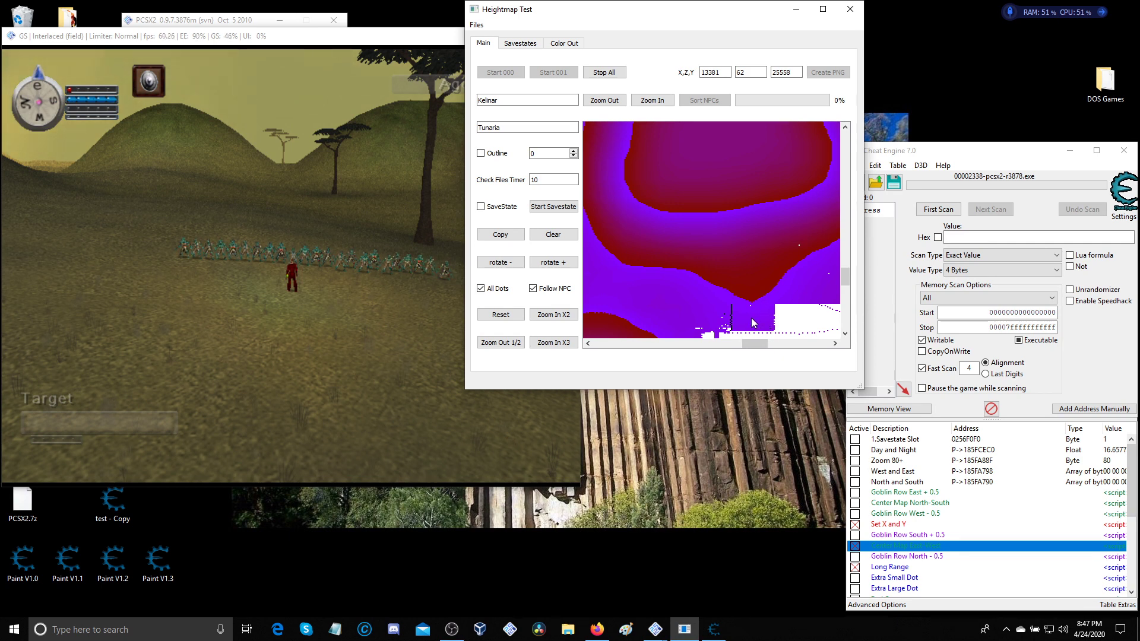
Zoom the heightmap out by half repeatedly to view the wider painted Kelinar terrain
left_click(503, 346)
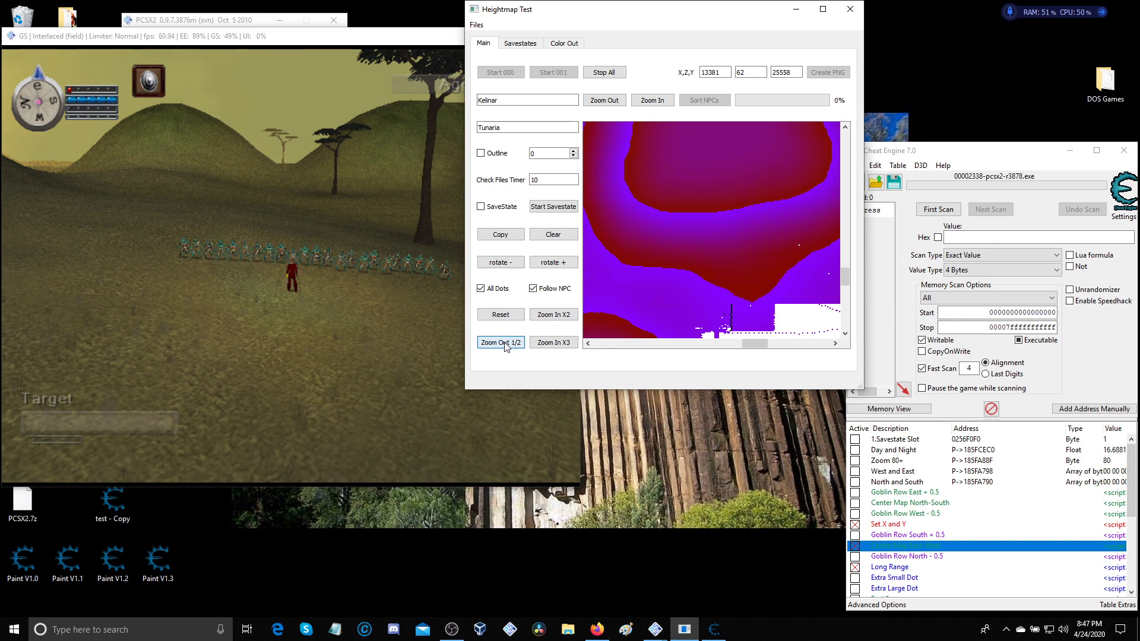
left_click(505, 345)
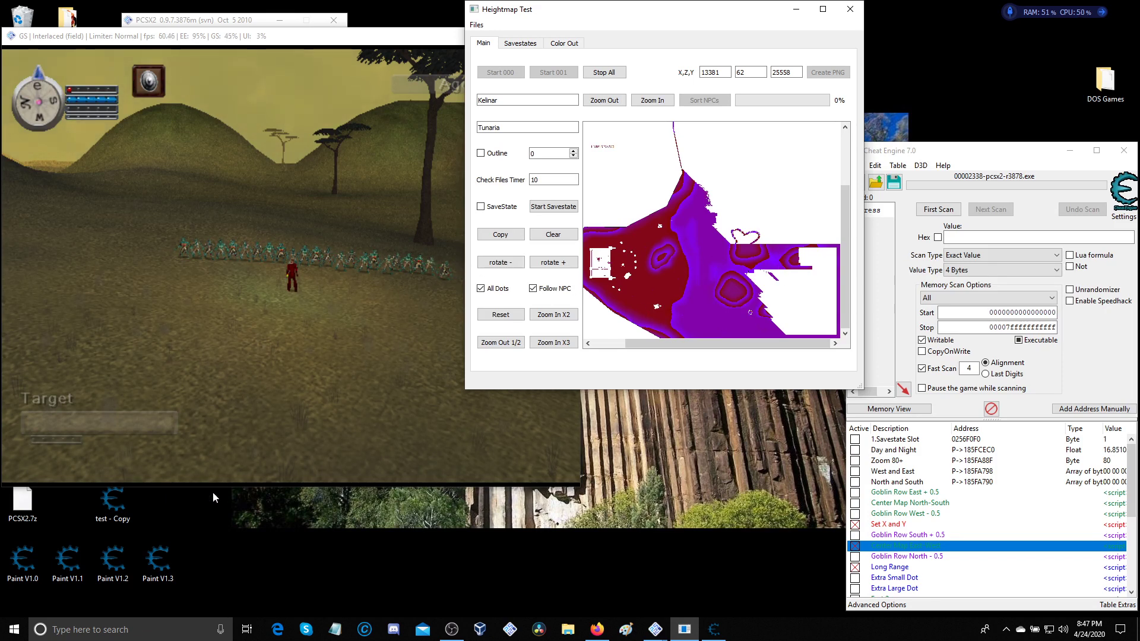
Open the folder C:\PCSX2\hagNew\ZoneMapsPNG\Kelinar (C) in a new File Explorer window
double_click(567, 631)
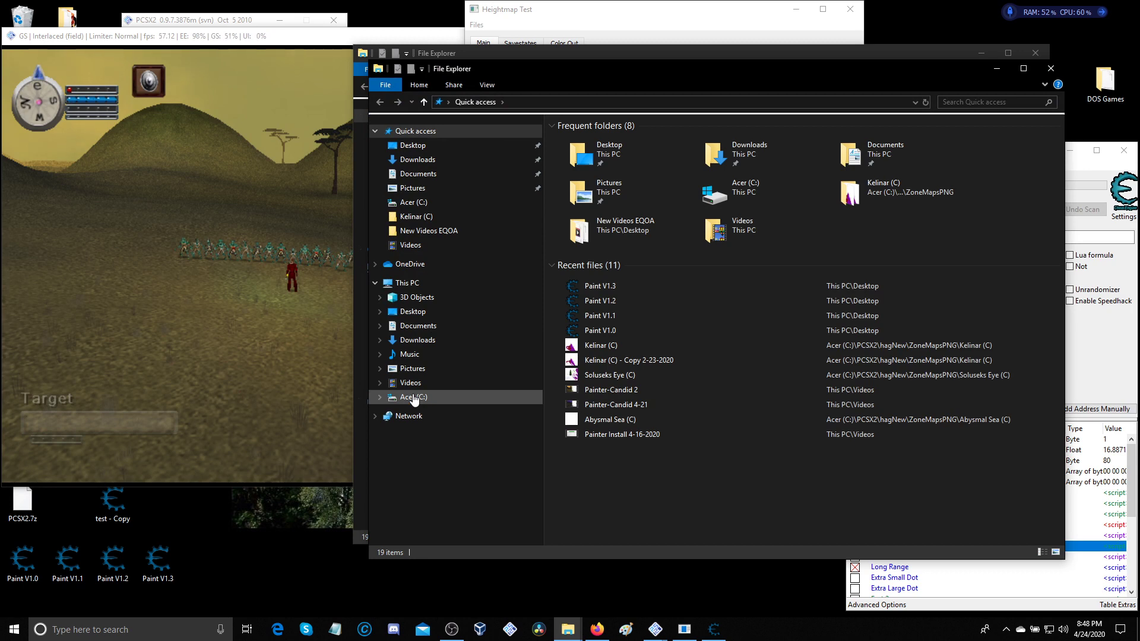
left_click(414, 397)
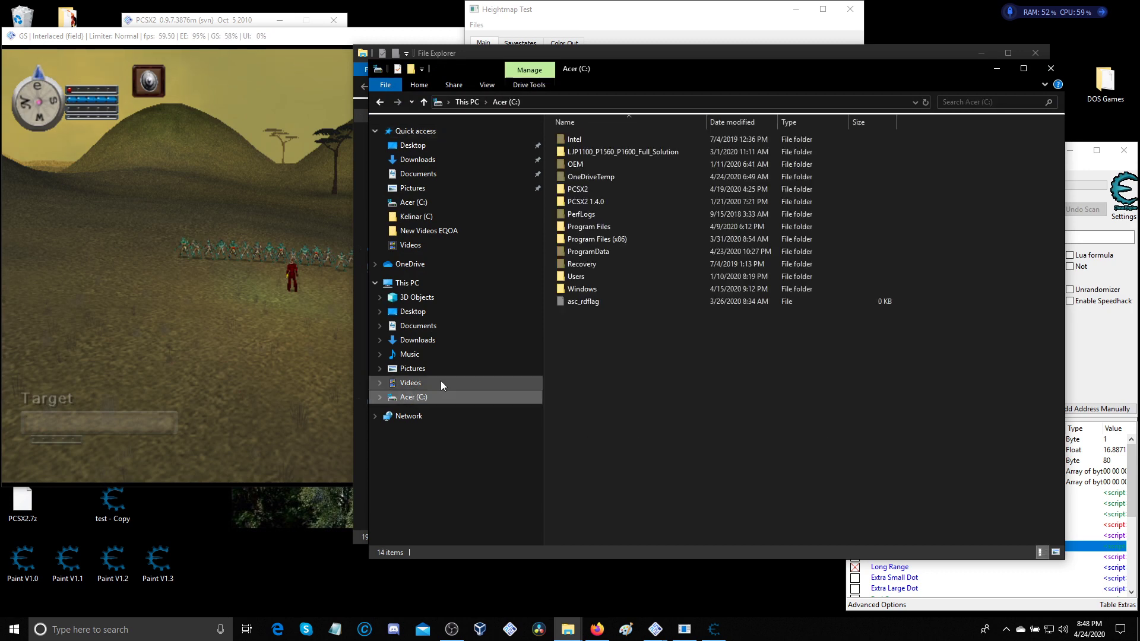
double_click(581, 195)
left_click(582, 190)
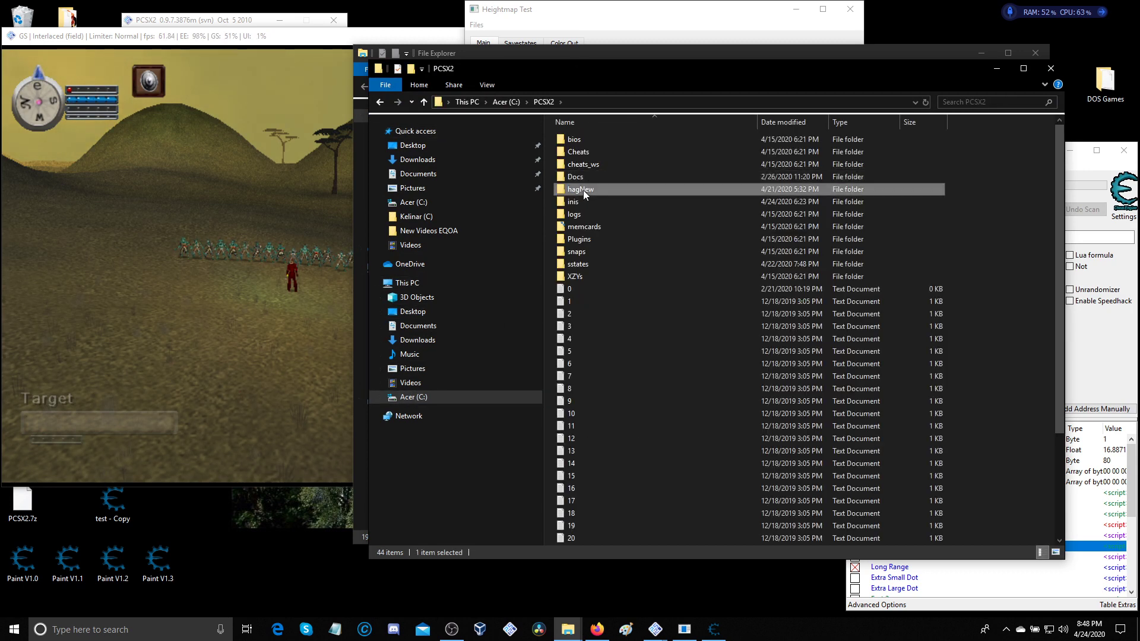
double_click(583, 190)
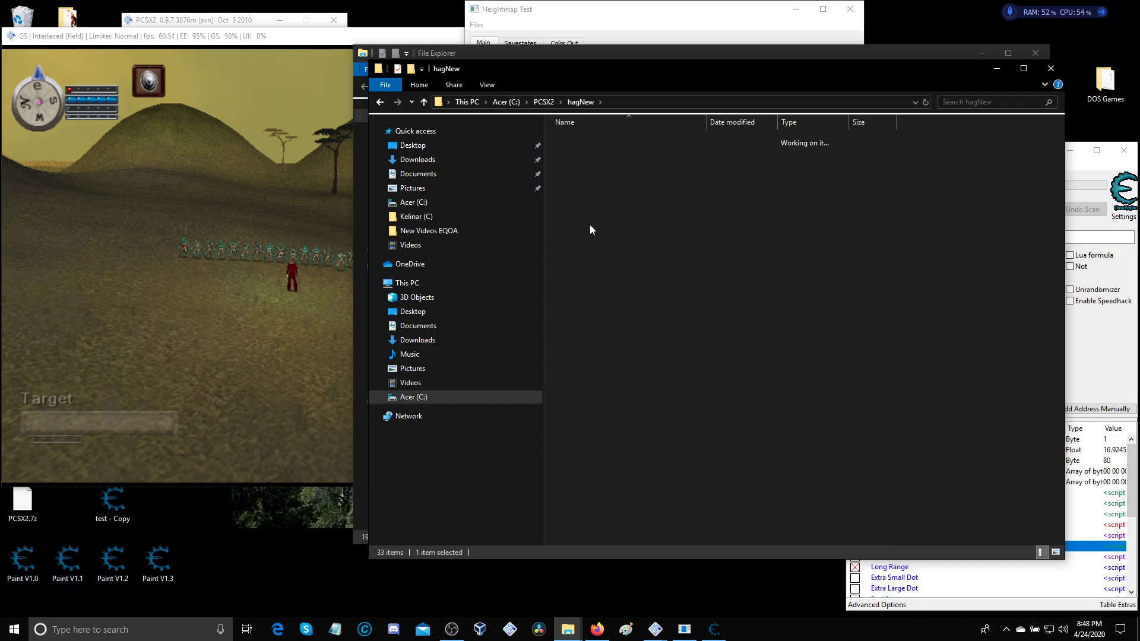
double_click(589, 225)
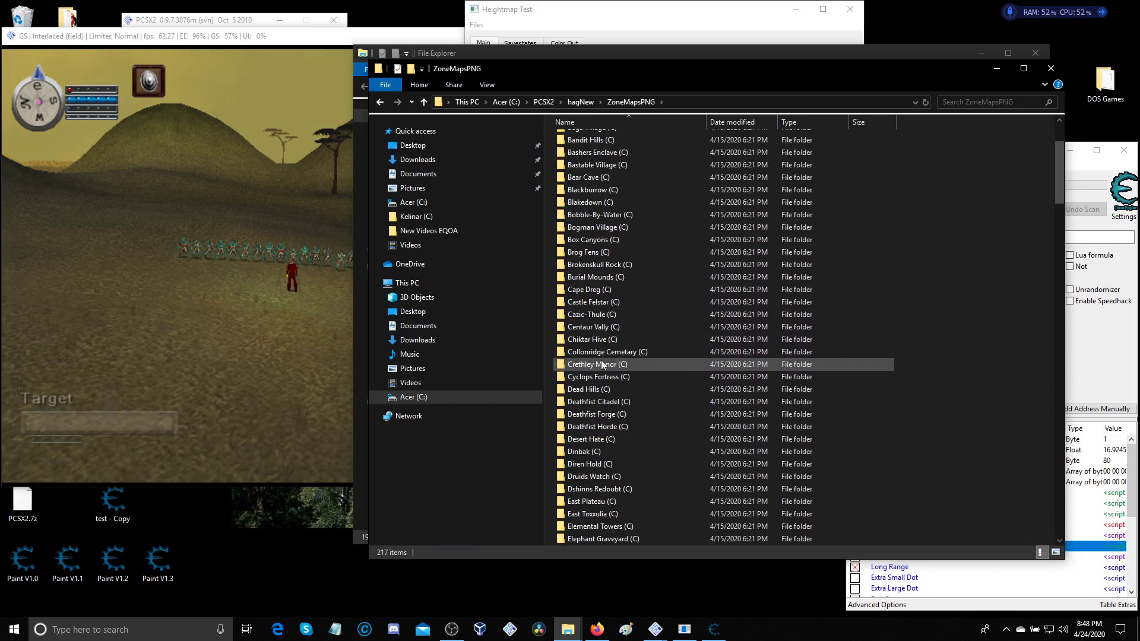
scroll(601, 361, "down", 5)
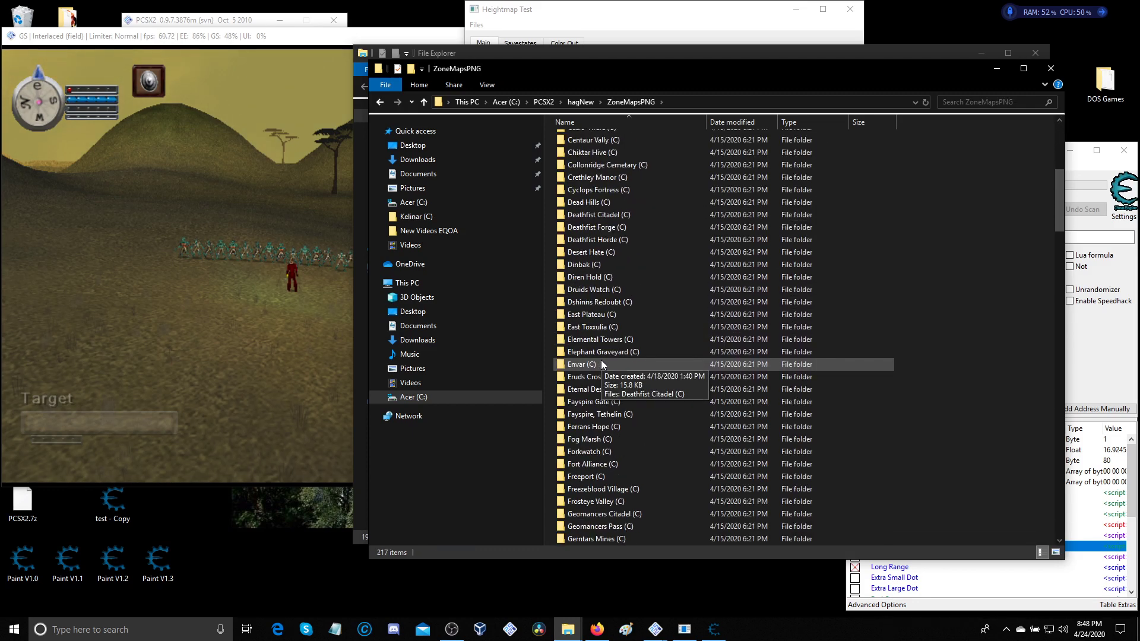
scroll(601, 360, "down", 4)
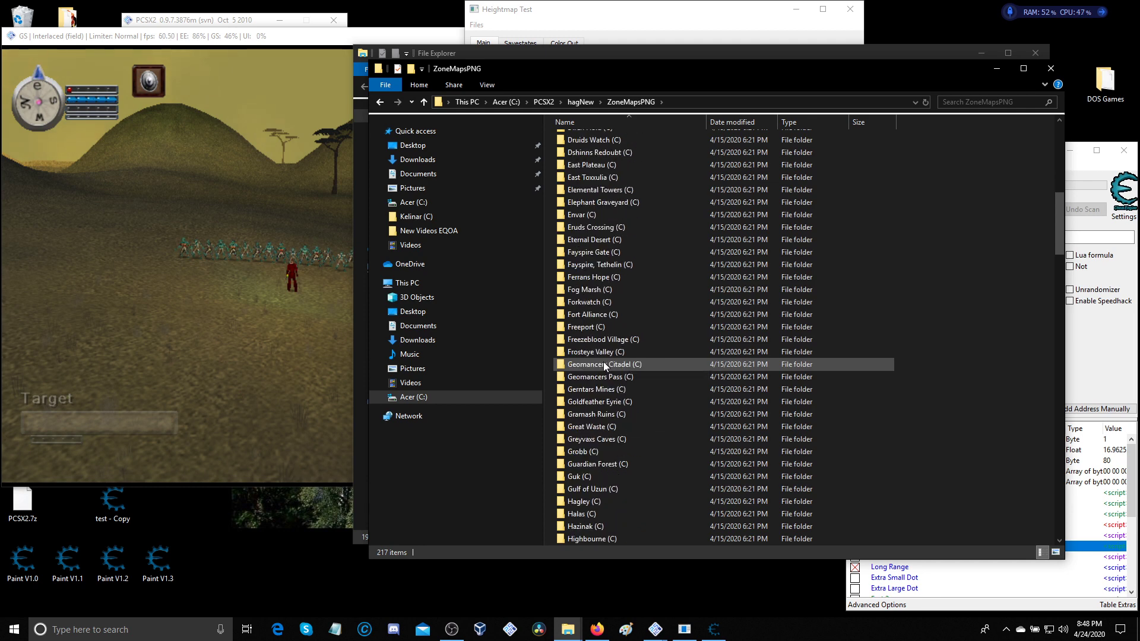
scroll(603, 364, "down", 5)
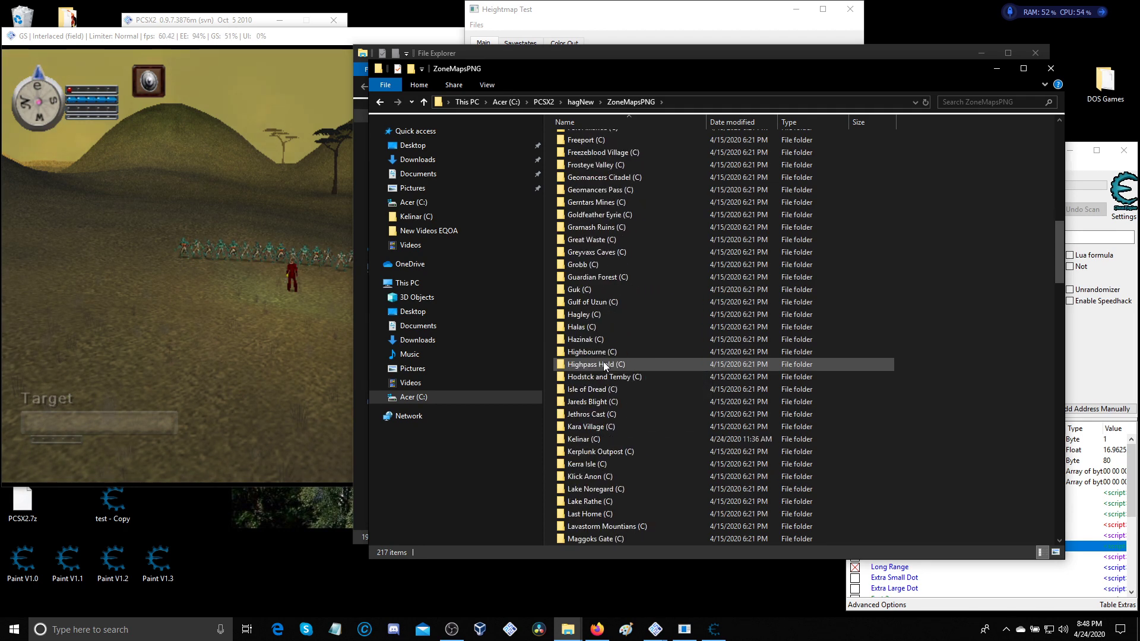
scroll(603, 364, "down", 3)
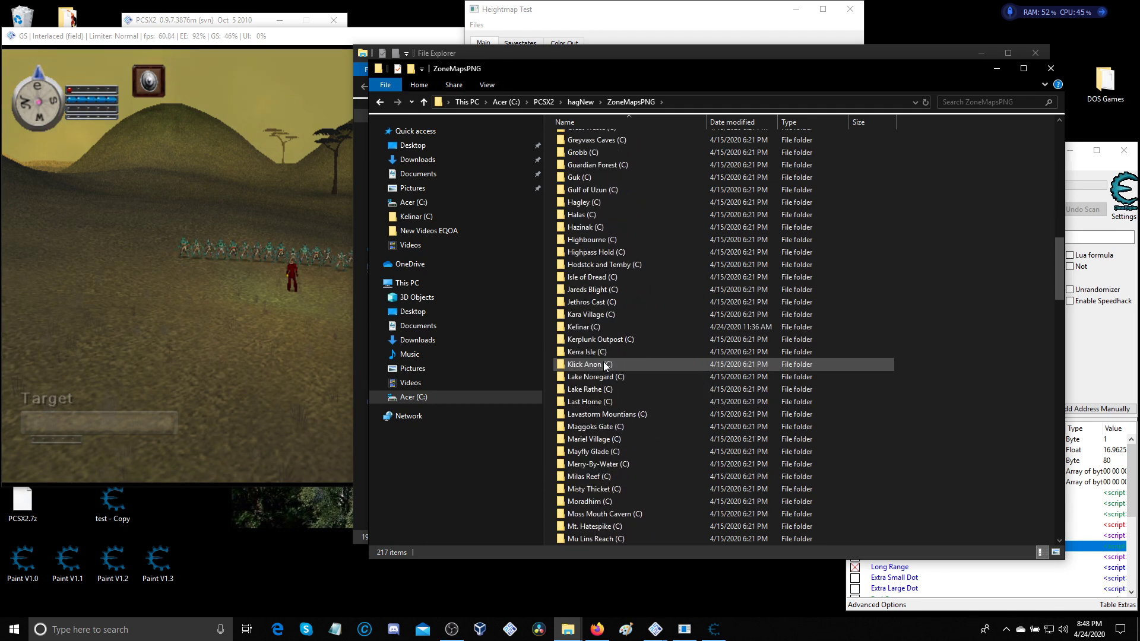
double_click(586, 328)
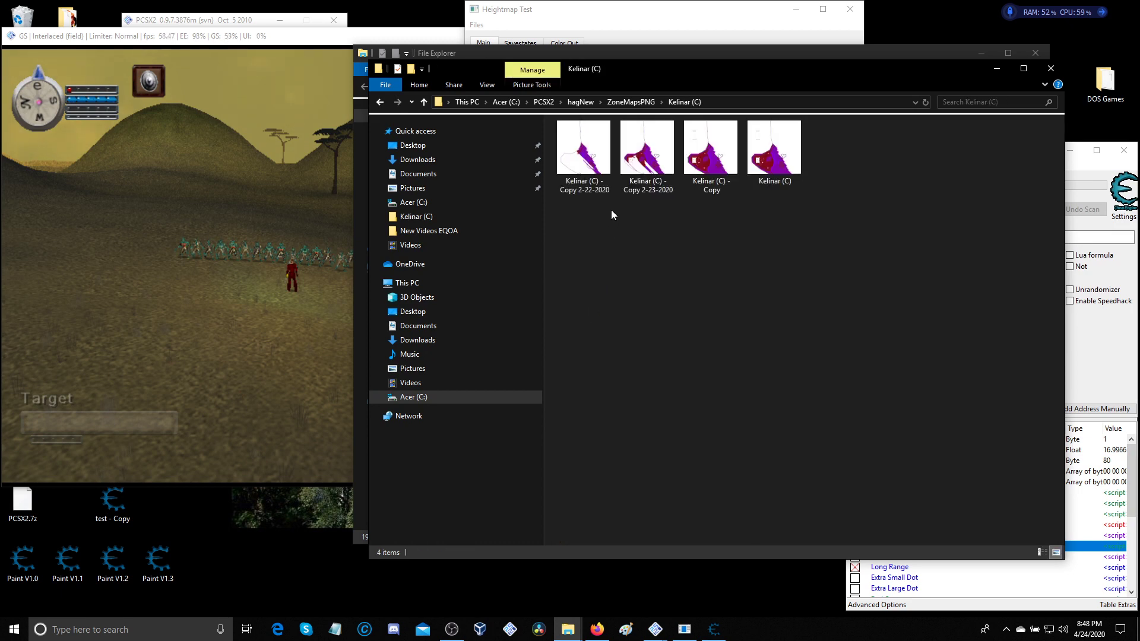
View the four Kelinar map images in order, from Copy 2-22-2020 to Kelinar (C), and close the viewer
double_click(593, 175)
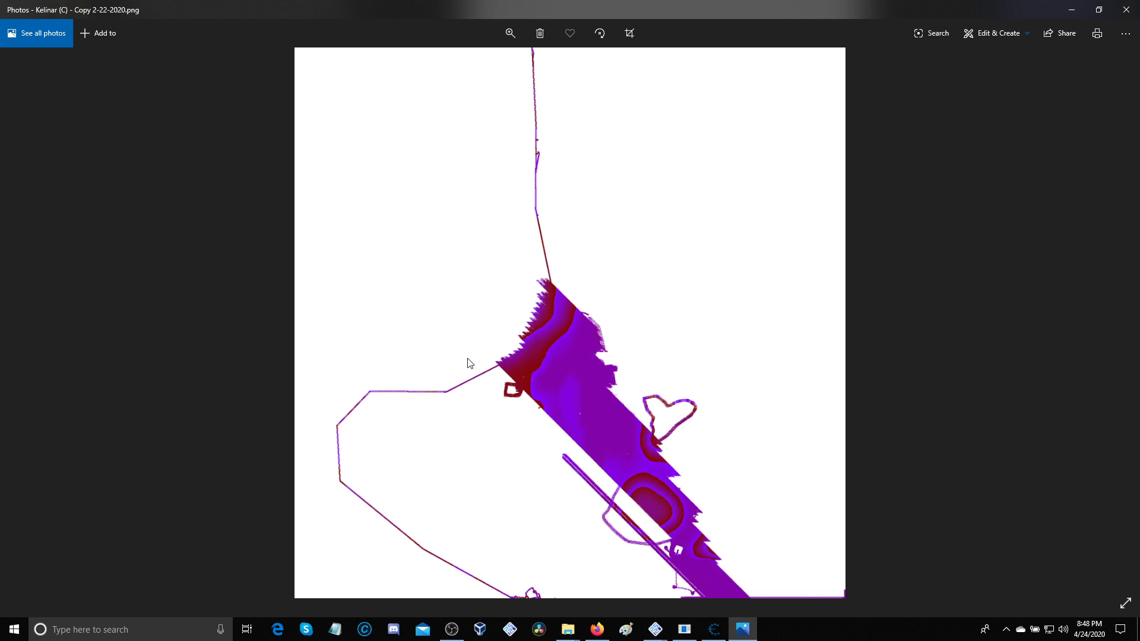
key("Right")
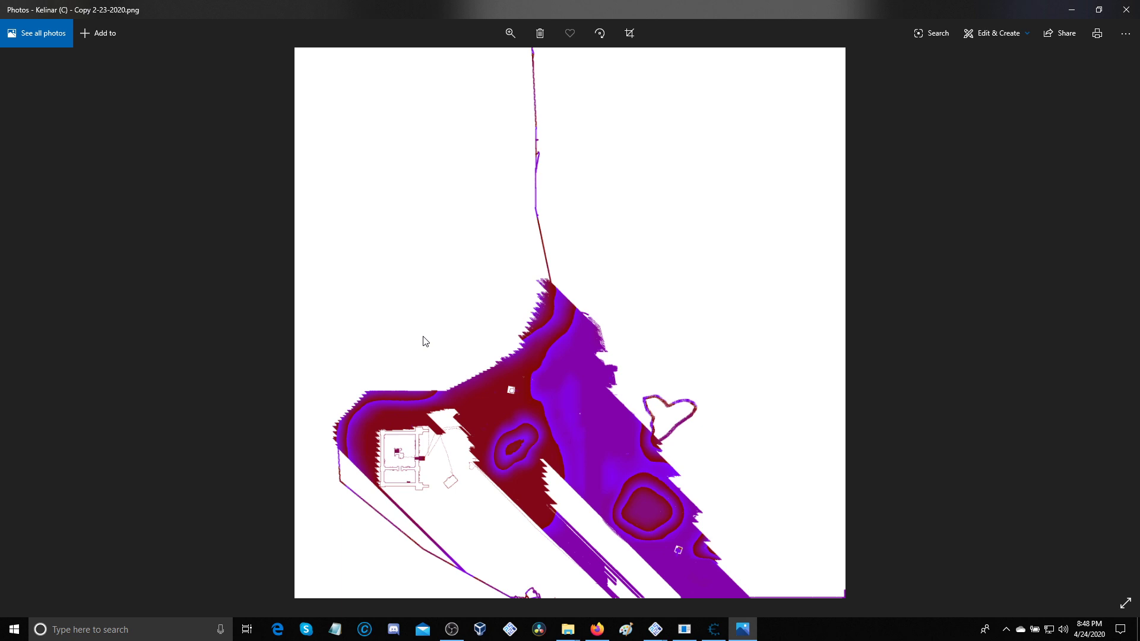
key("Right")
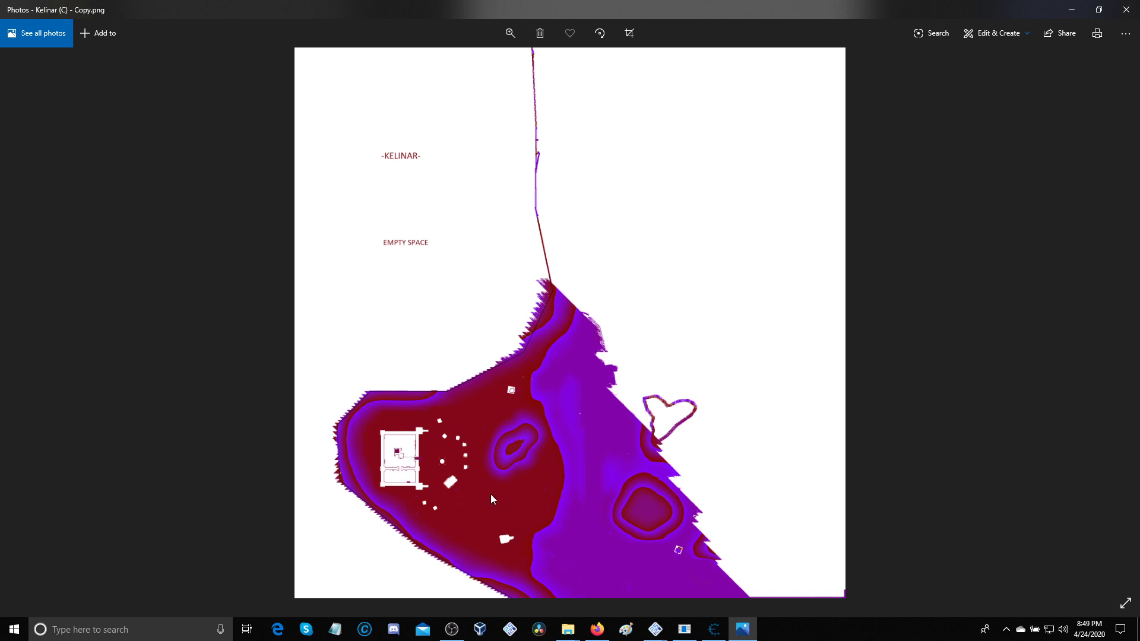
key("Right")
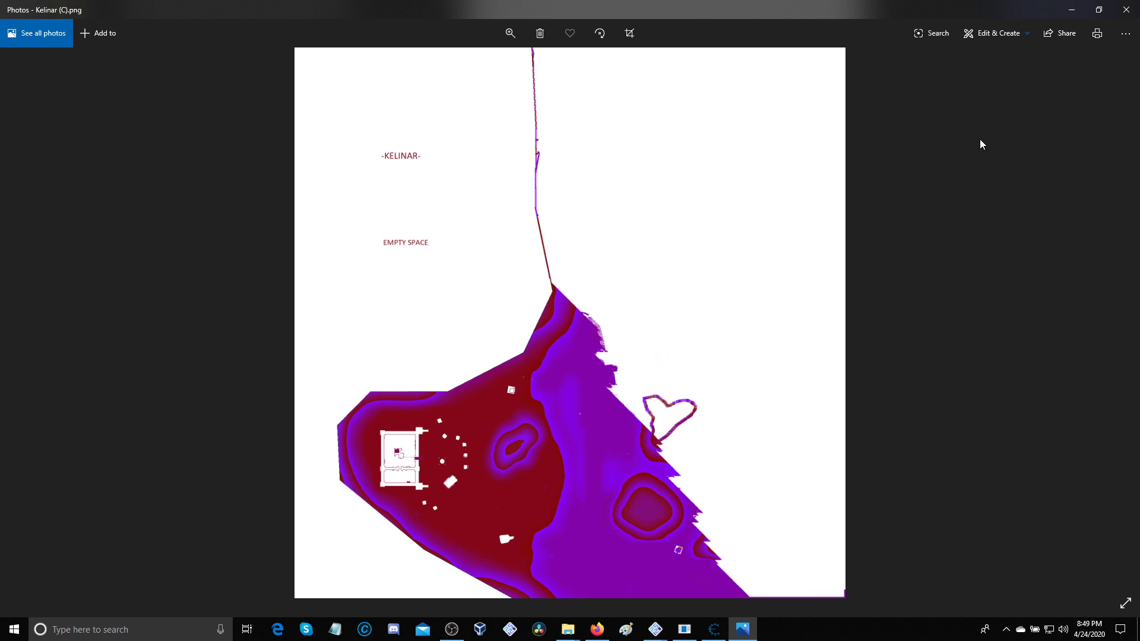
left_click(1126, 14)
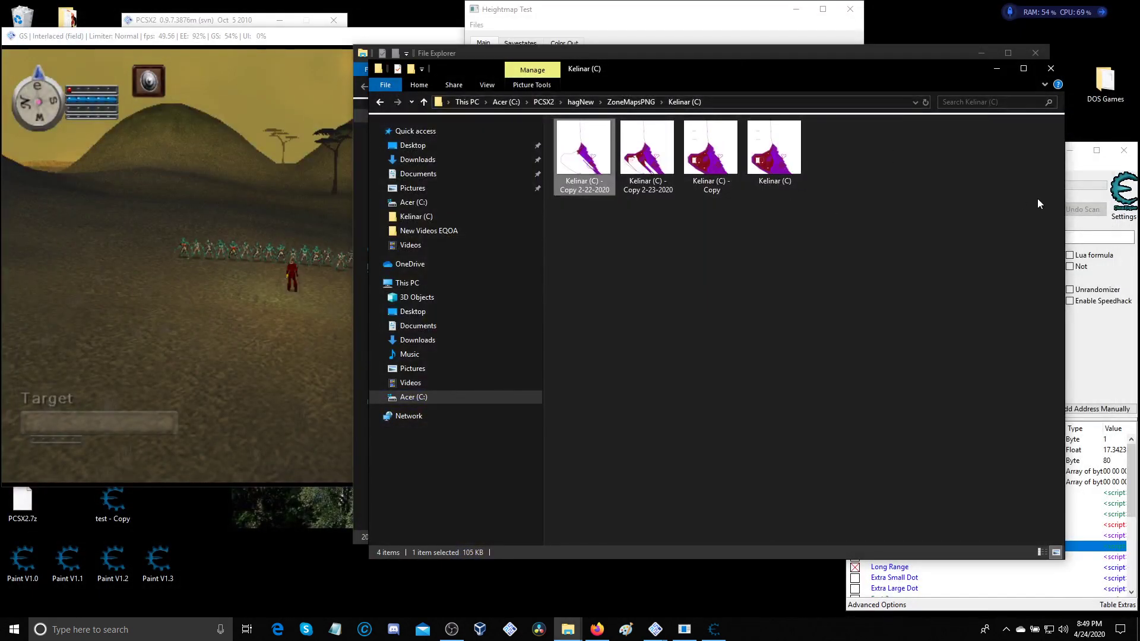
Switch to Heightmap Test and save the painted map as Kelinar (C), replacing the existing file
left_click(724, 16)
left_click(476, 24)
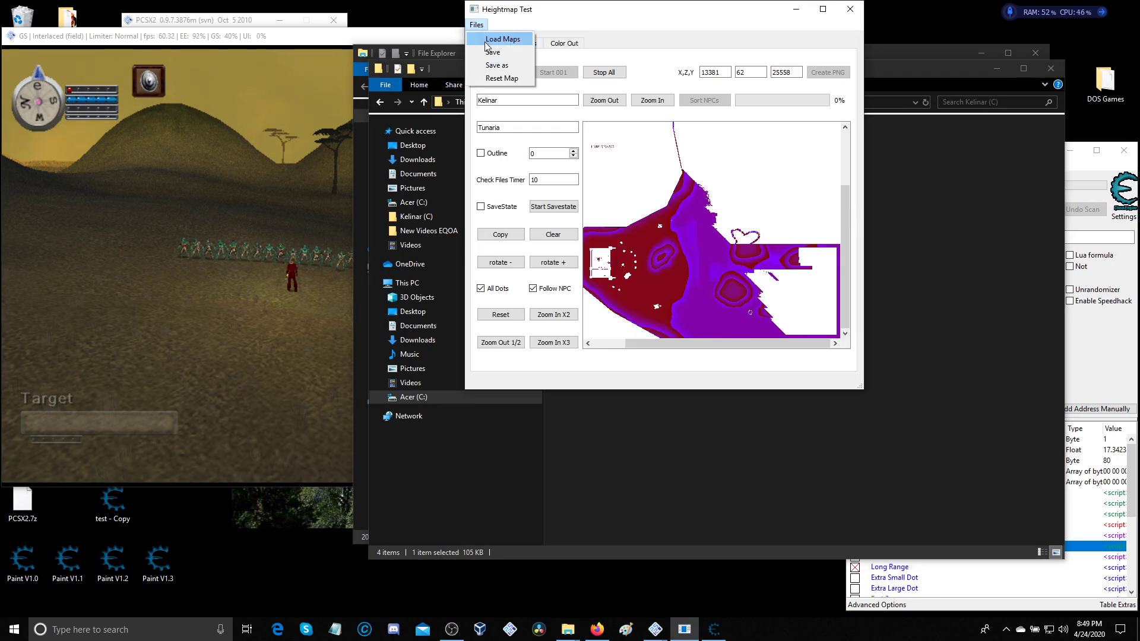
left_click(496, 65)
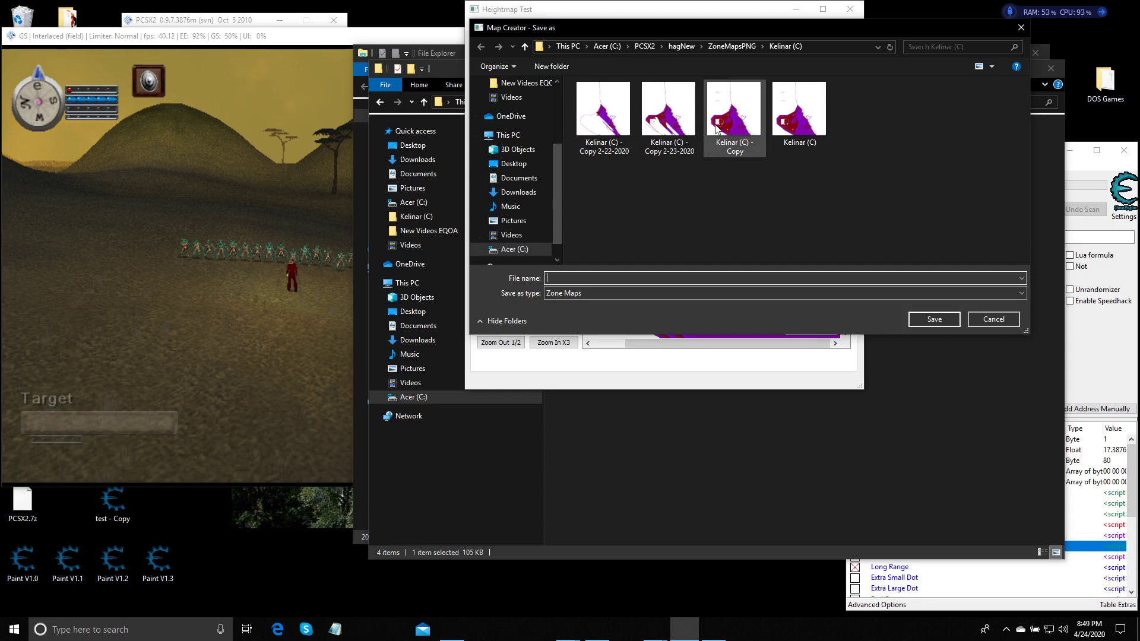
left_click(791, 128)
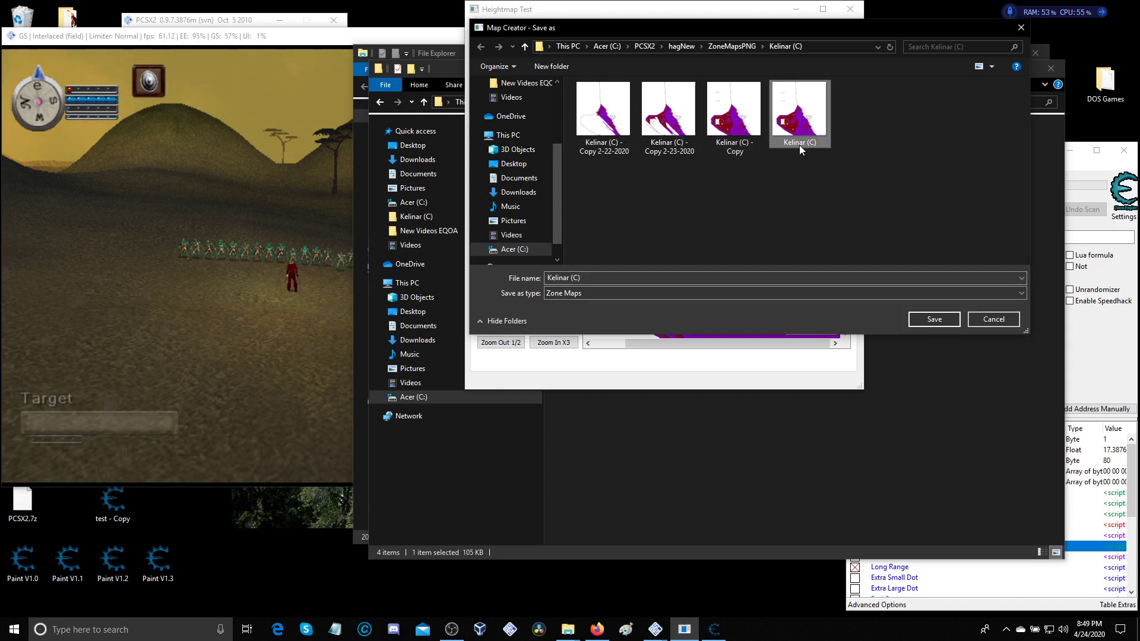
left_click(926, 324)
left_click(610, 317)
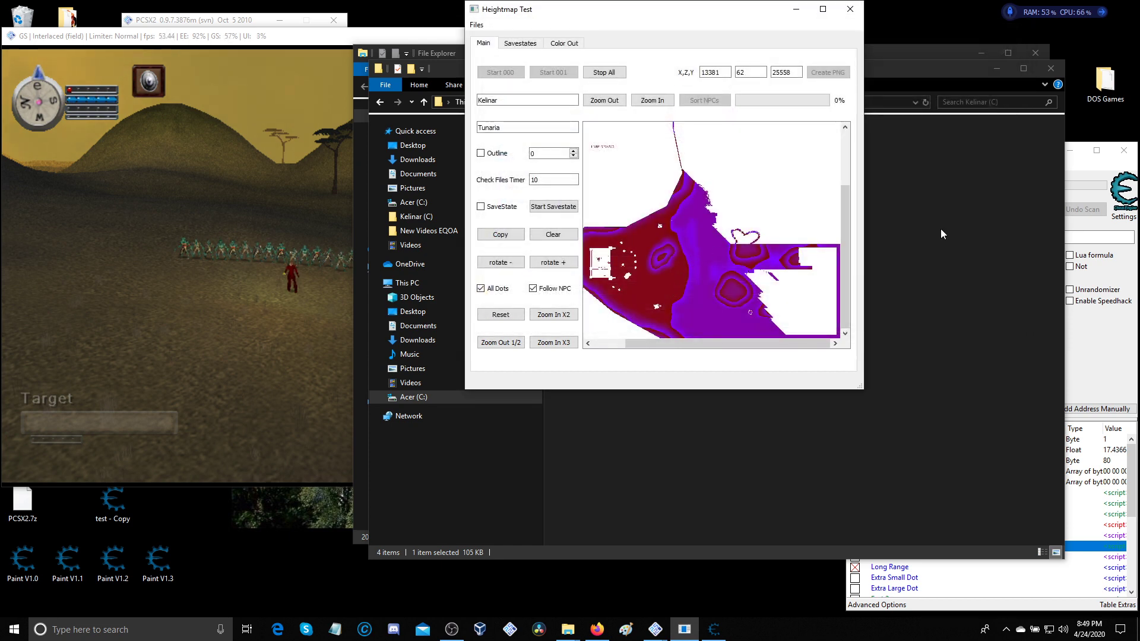
Return to the Kelinar (C) folder and compare the Kelinar (C) - Copy image with the newly saved Kelinar (C) image
mouse_move(568, 630)
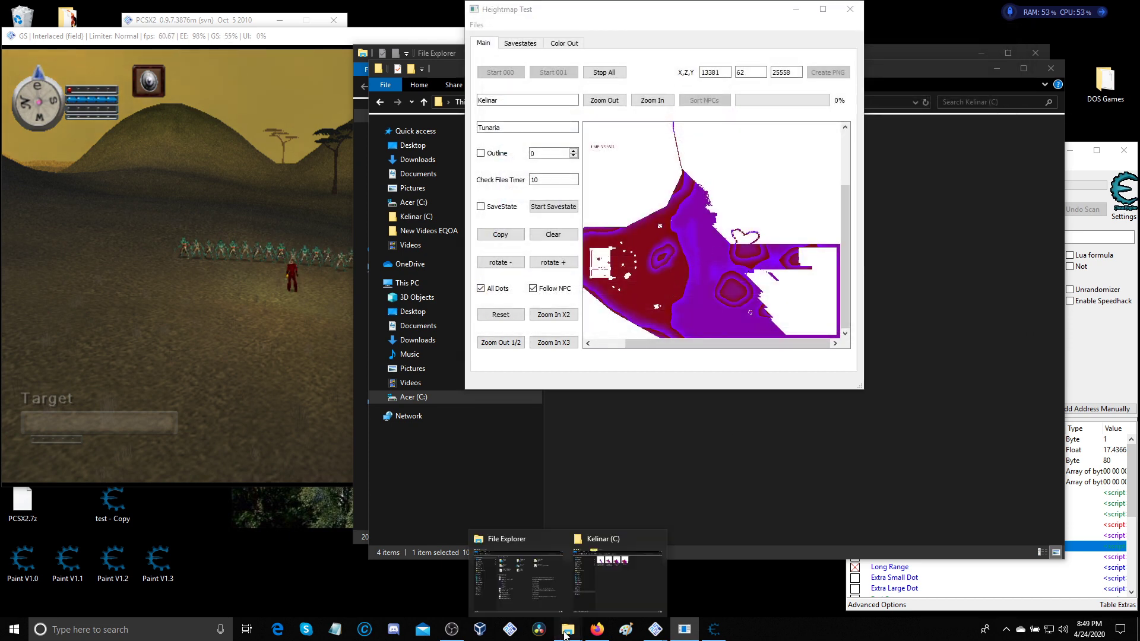
left_click(599, 565)
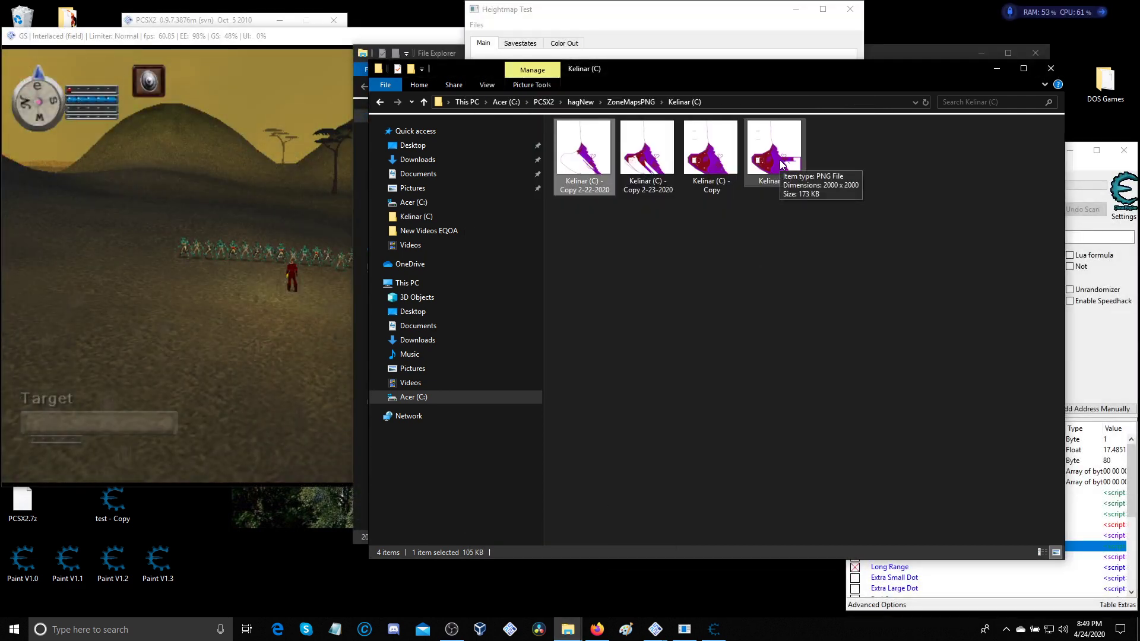
left_click(708, 148)
double_click(708, 148)
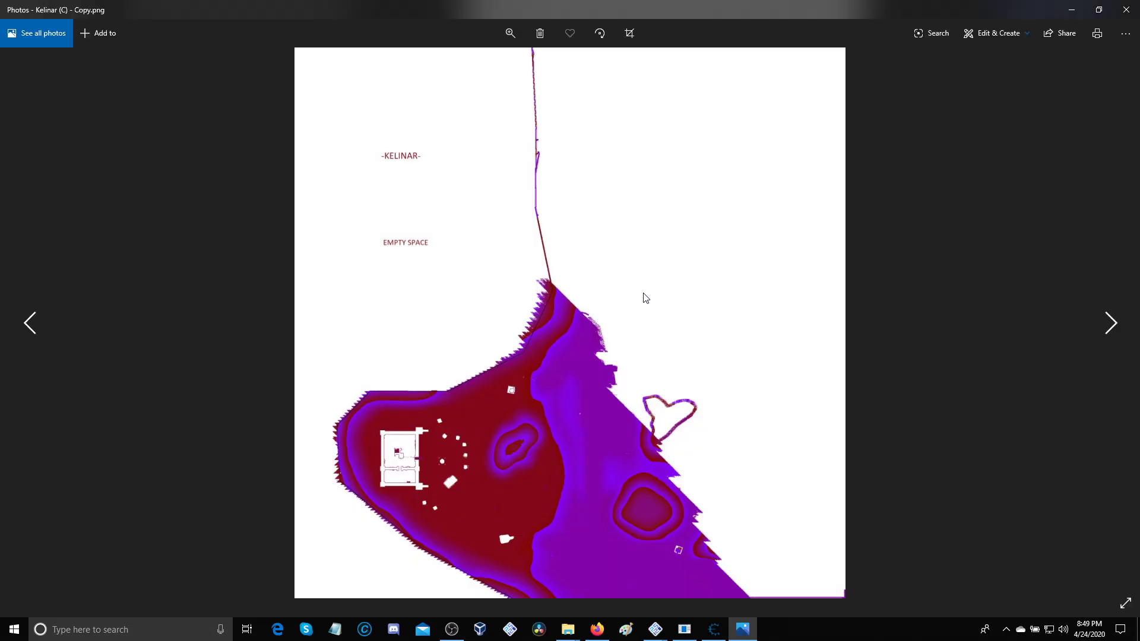
key("Right")
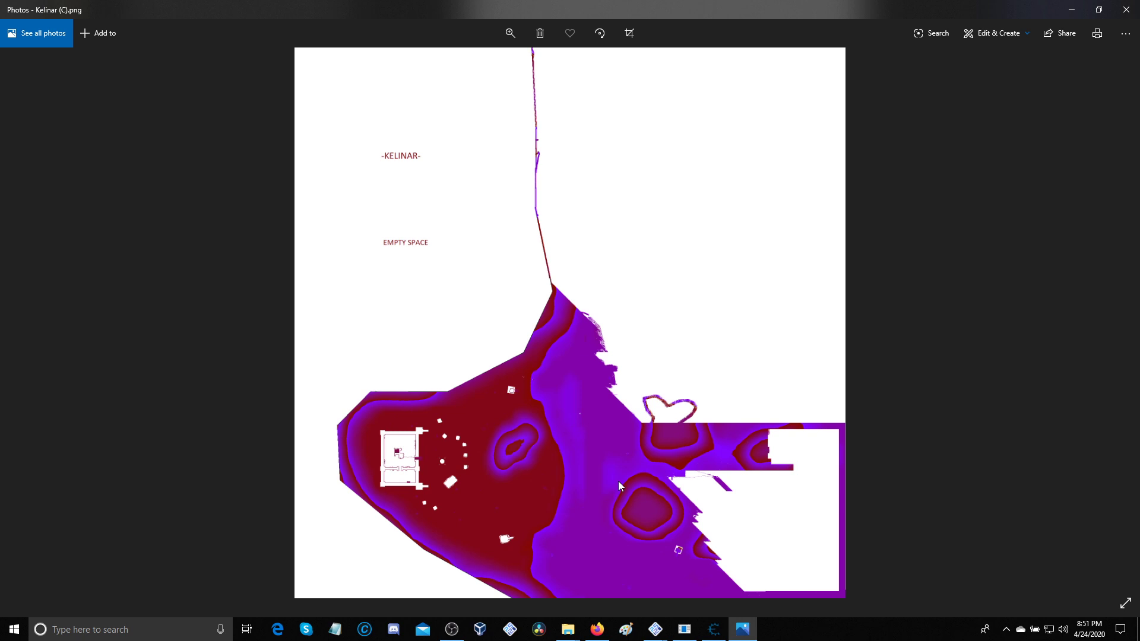
left_click(1006, 631)
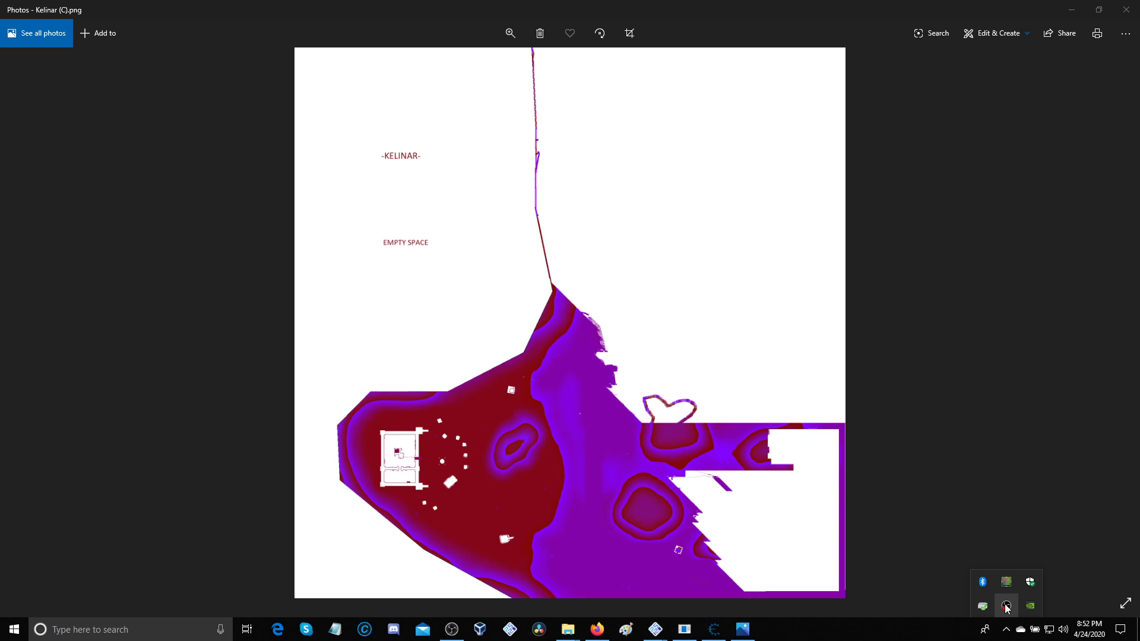
right_click(1006, 606)
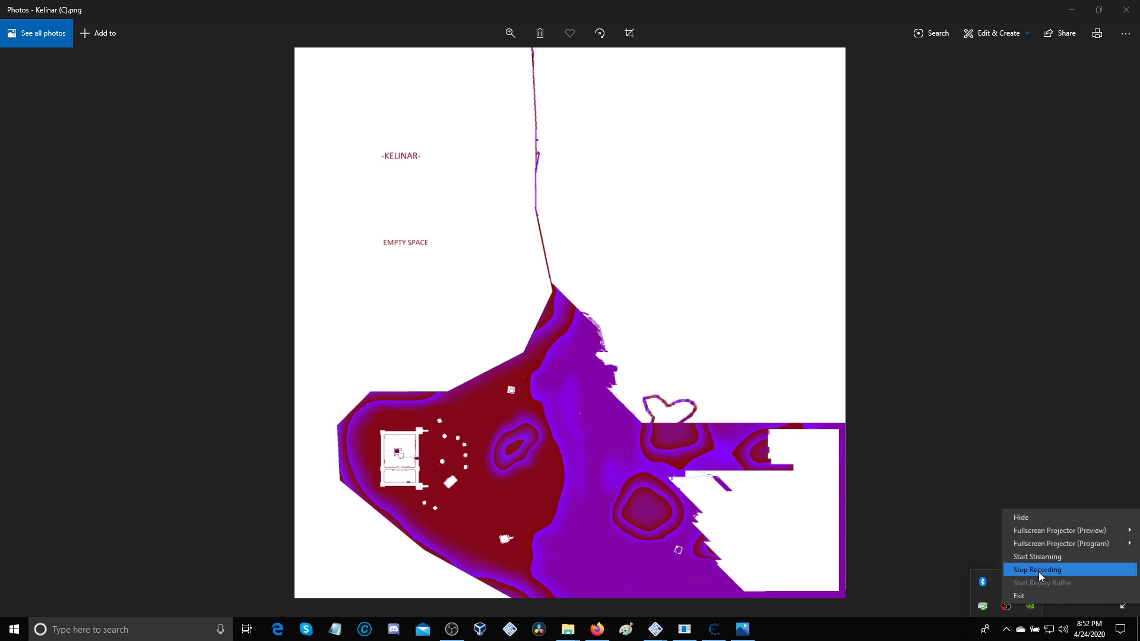